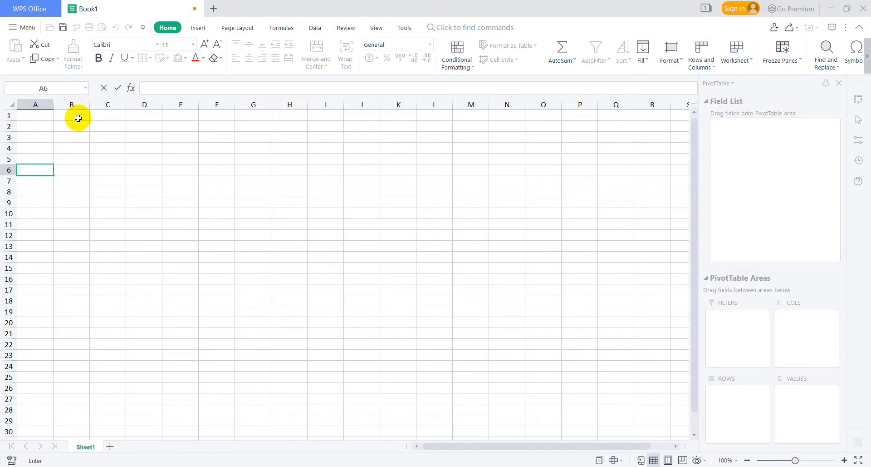
left_click_drag(78, 118, 153, 129)
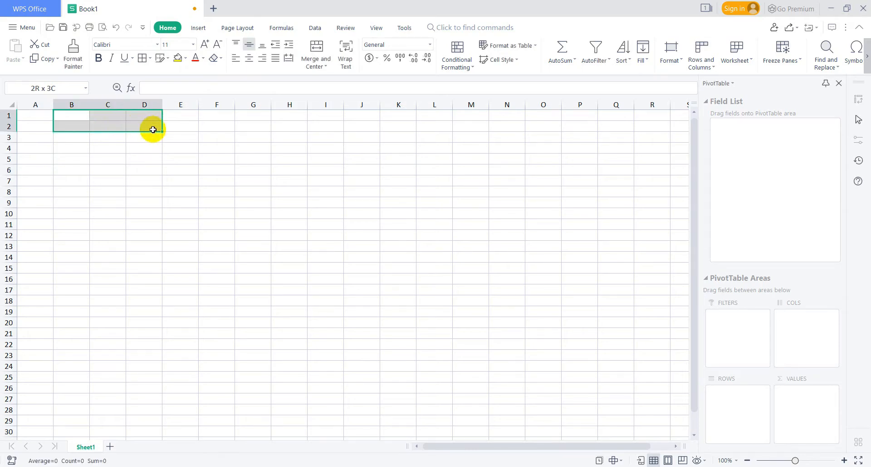
left_click(177, 116)
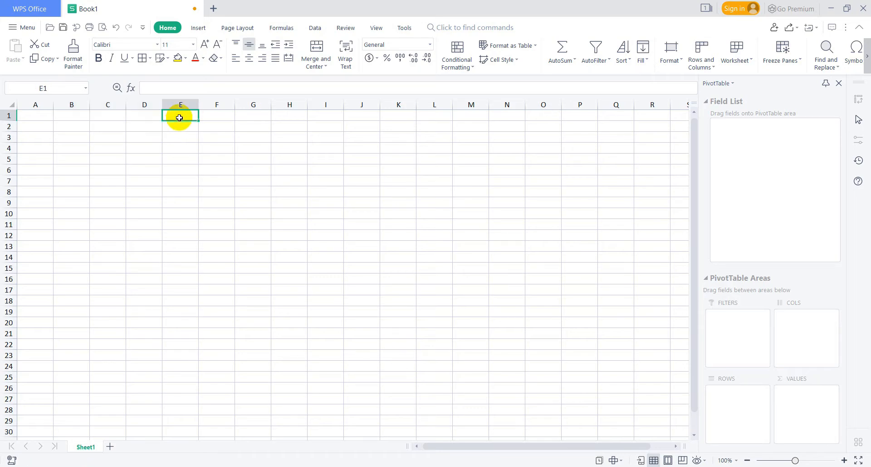
left_click(144, 125)
left_click(113, 146)
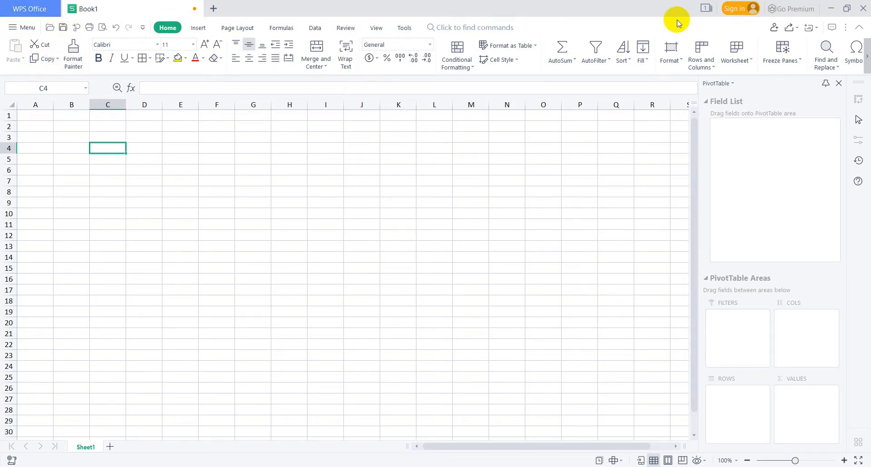
Close WPS Office and discard the changes made to Book1.
left_click(863, 8)
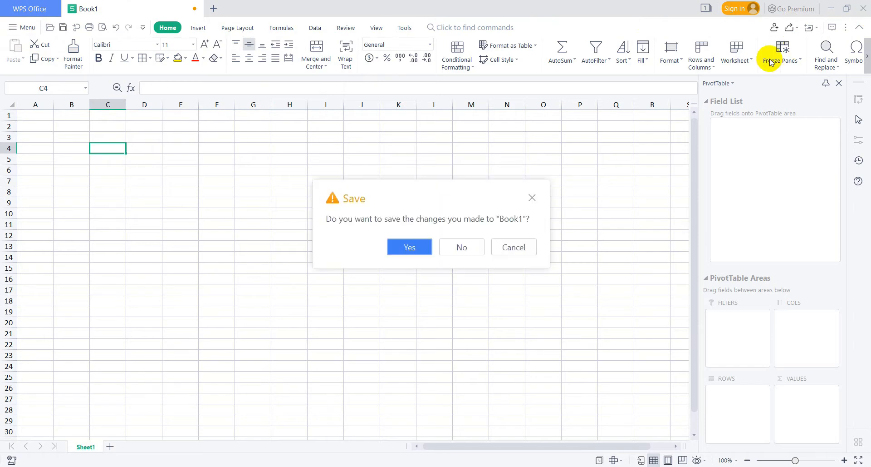
left_click(462, 246)
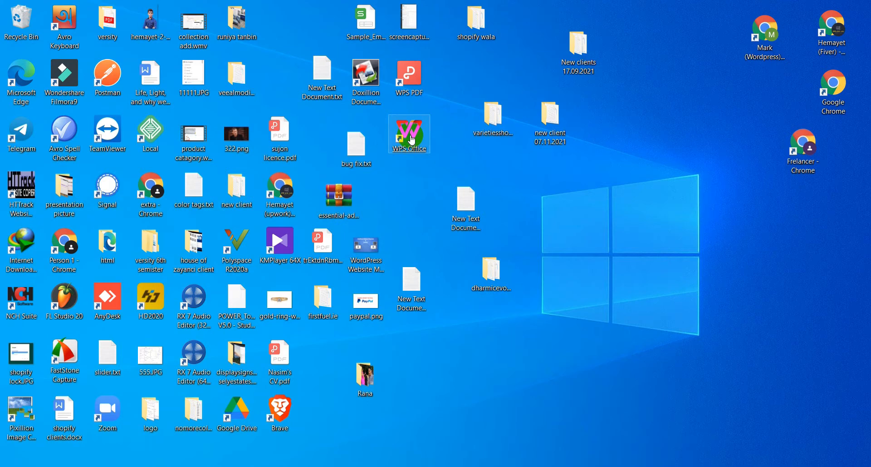
Launch WPS Office from the desktop and create a blank spreadsheet.
double_click(411, 139)
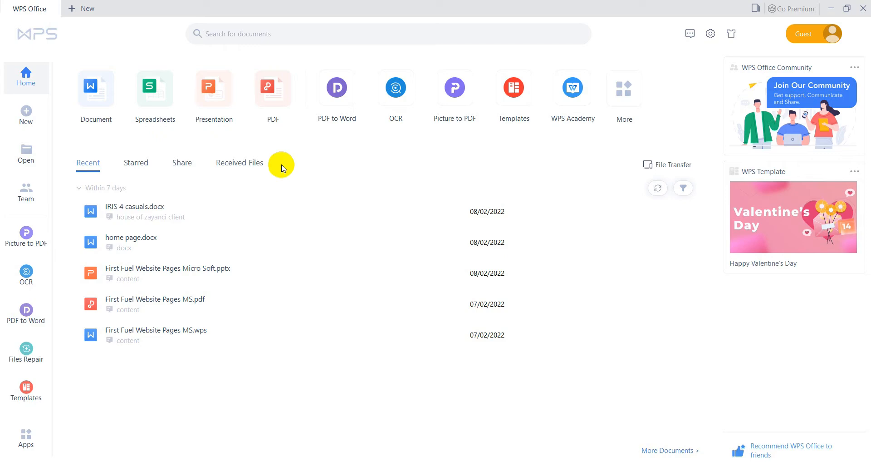
left_click(156, 97)
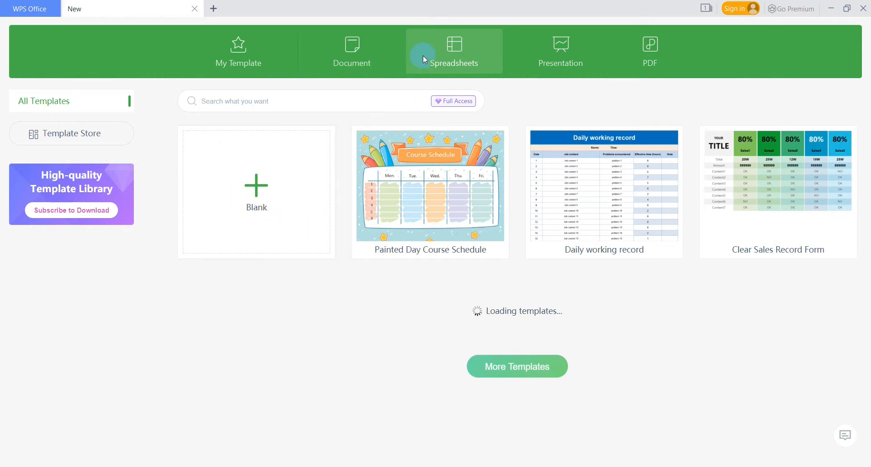
left_click(255, 186)
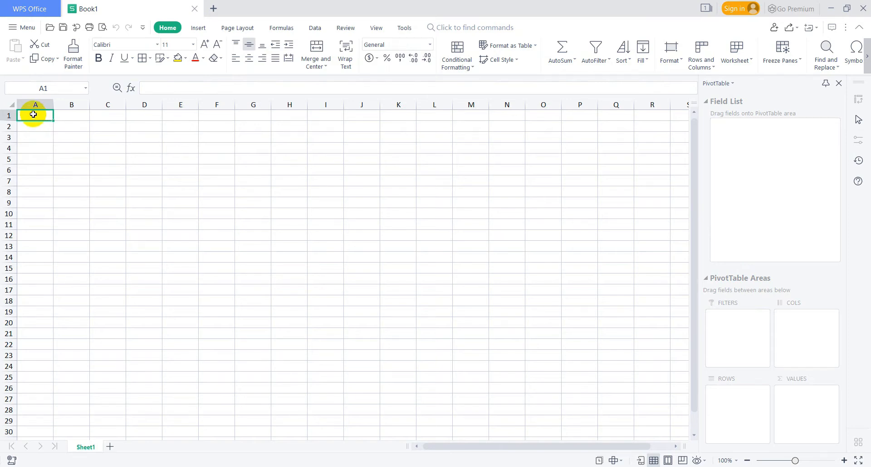
Enter the product names Chips, chal and dal in cells A1 to A3.
type("CHips")
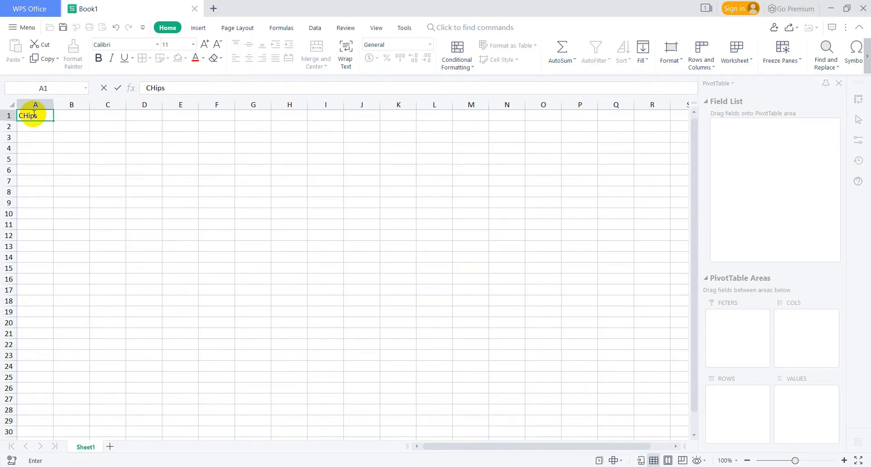
key("BackSpace")
key("BackSpace")
key("BackSpace")
key("BackSpace")
type("hips")
key("Return")
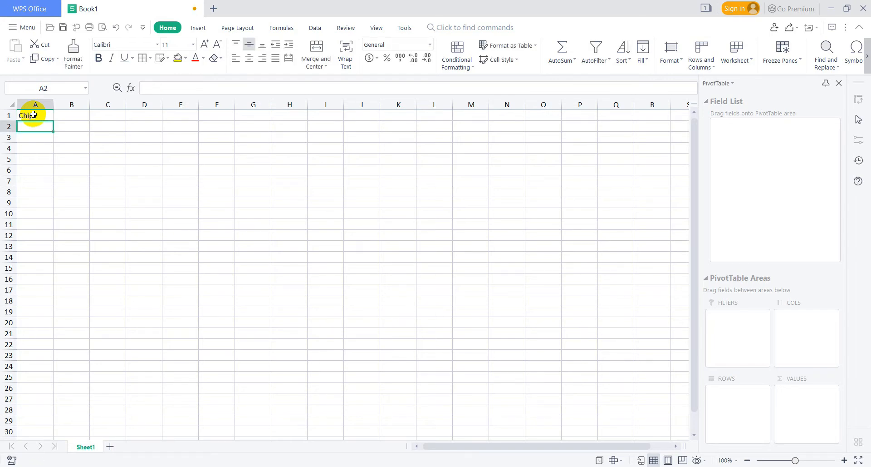
type("chal")
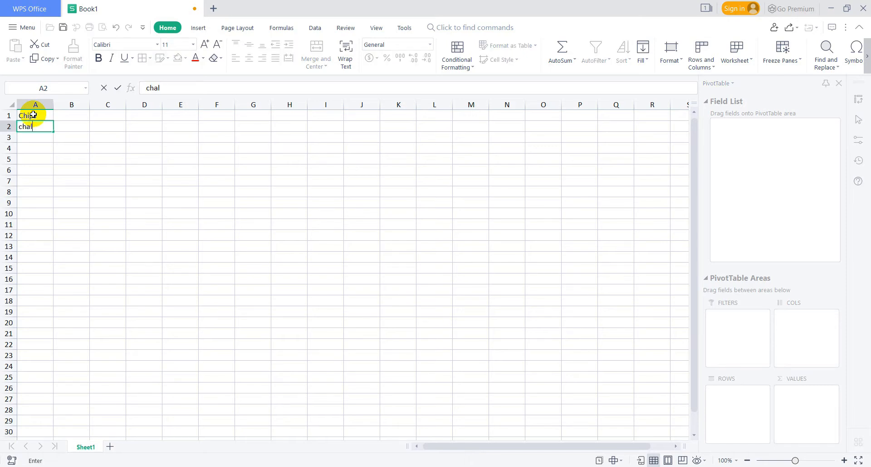
key("Return")
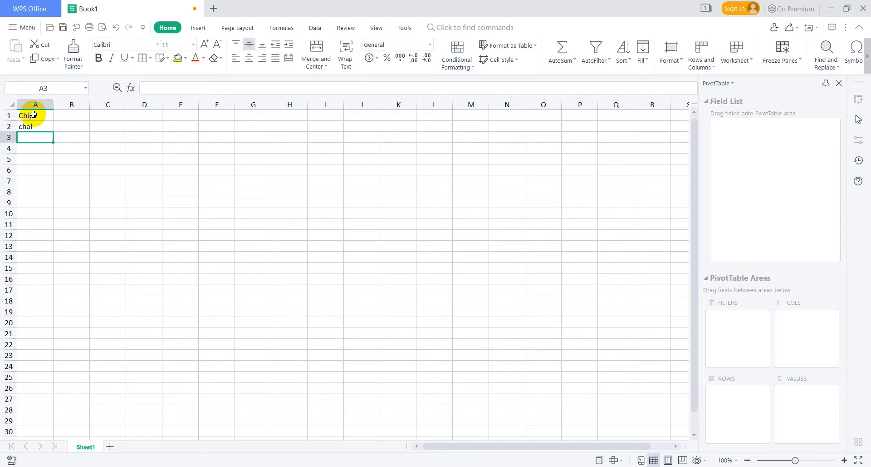
type("dal")
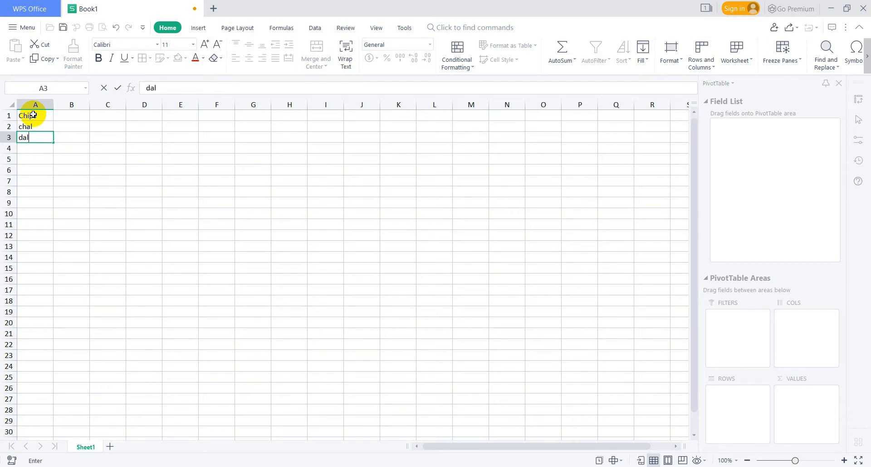
key("Return")
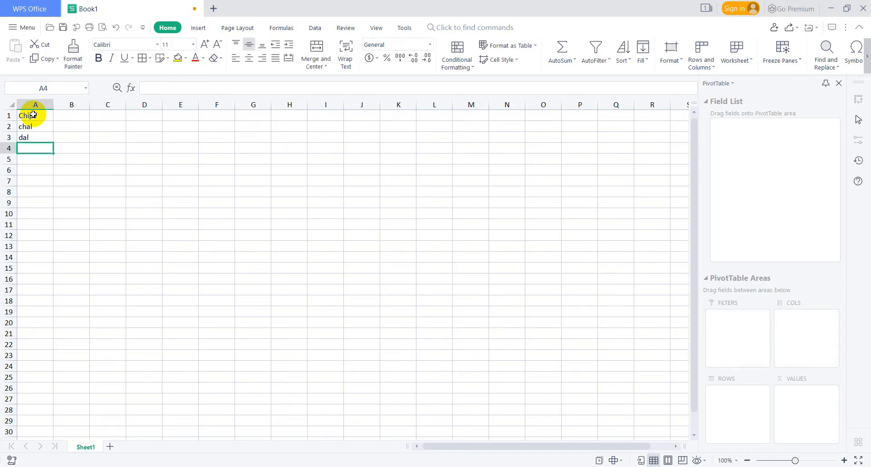
Continue the product list with cake, peyaj and morich in cells A4 to A6.
type("kake")
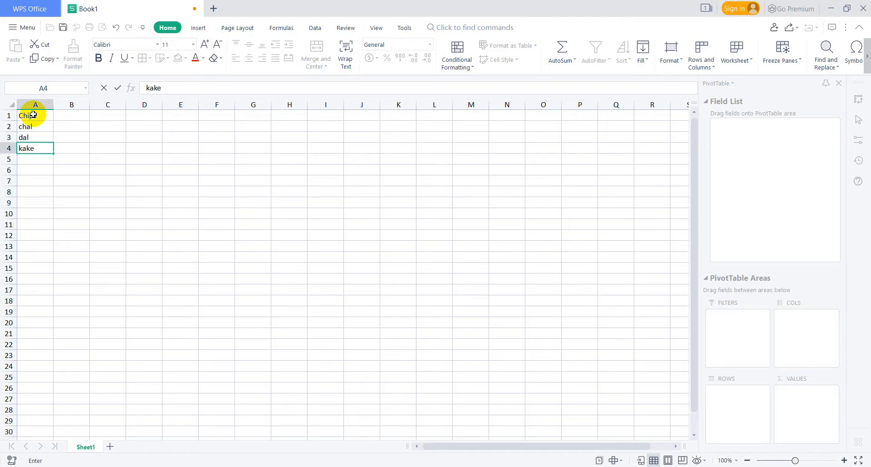
key("BackSpace")
key("BackSpace")
key("BackSpace")
key("BackSpace")
type("cake")
key("Return")
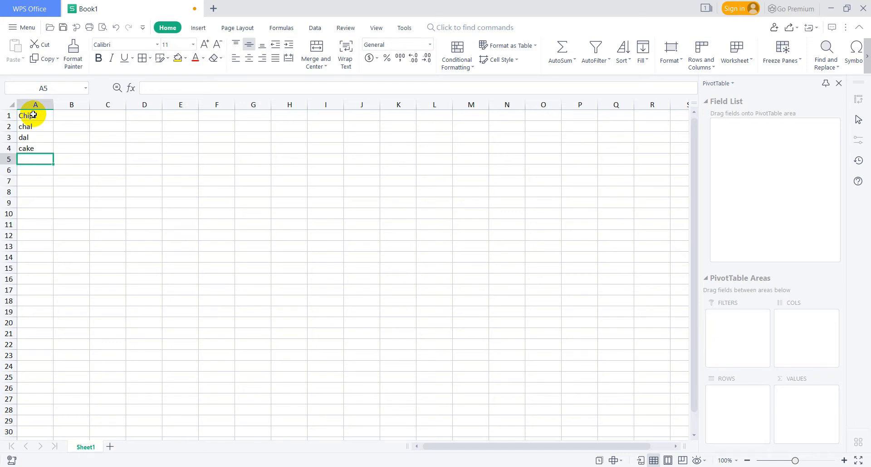
type("peyaj")
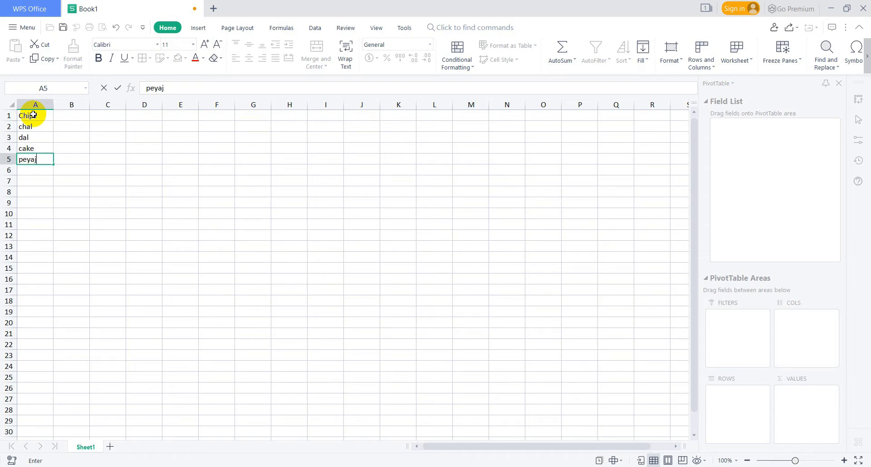
key("Return")
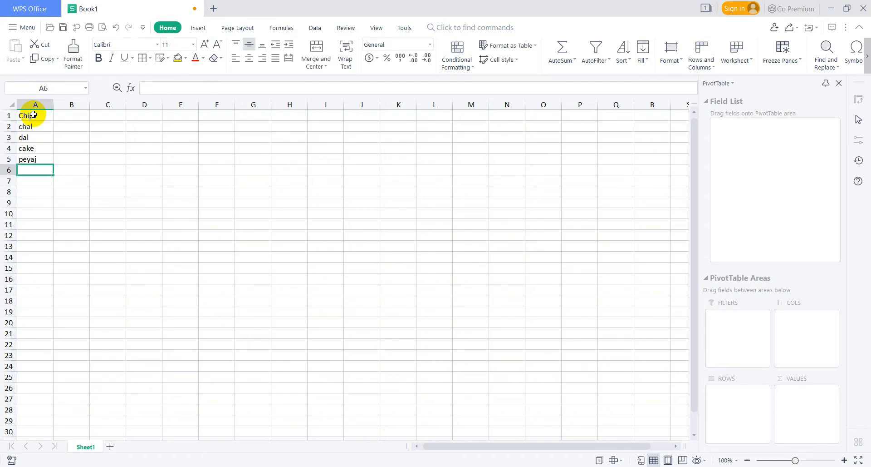
type("morij")
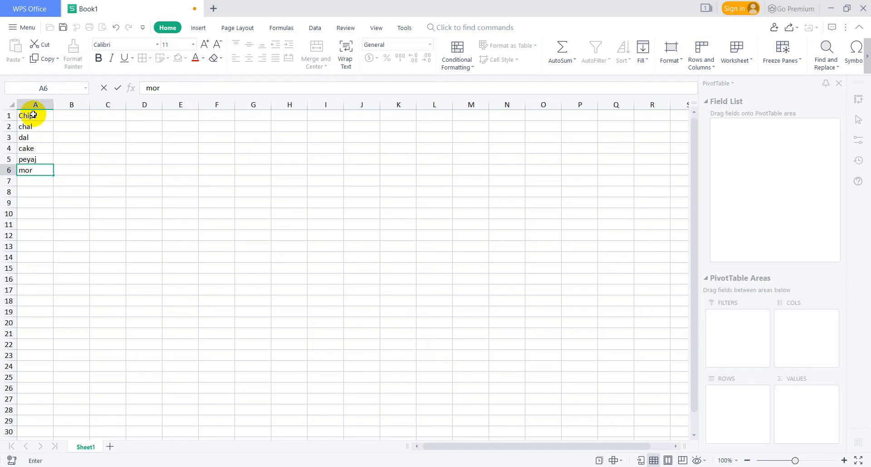
type("ich")
key("Return")
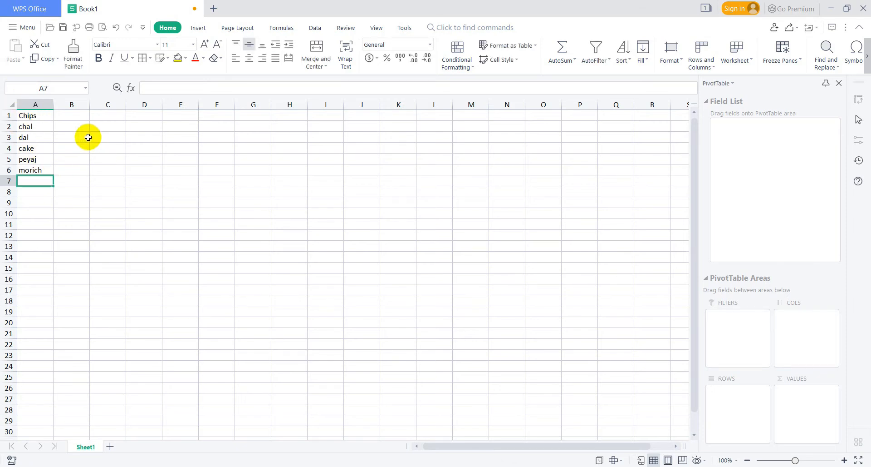
left_click(62, 116)
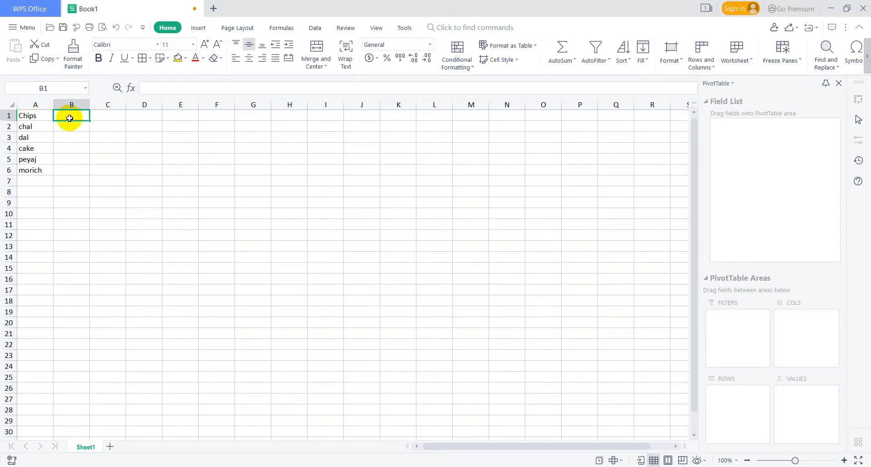
left_click_drag(19, 115, 67, 172)
key("Return")
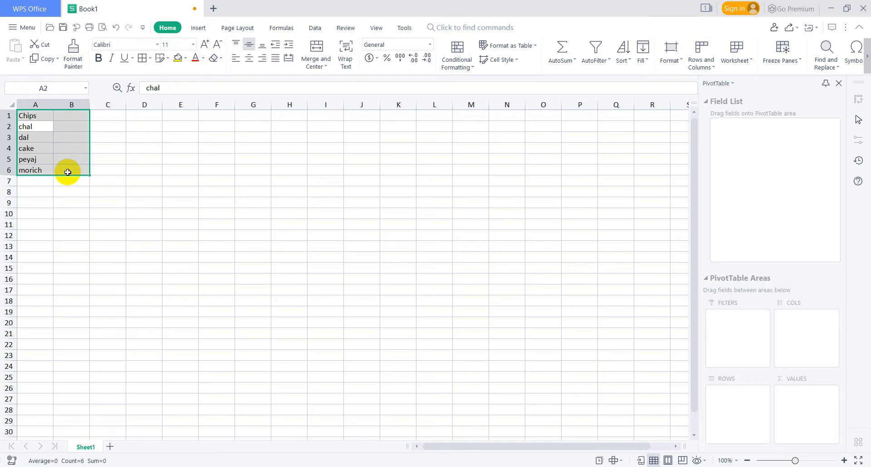
left_click(21, 115)
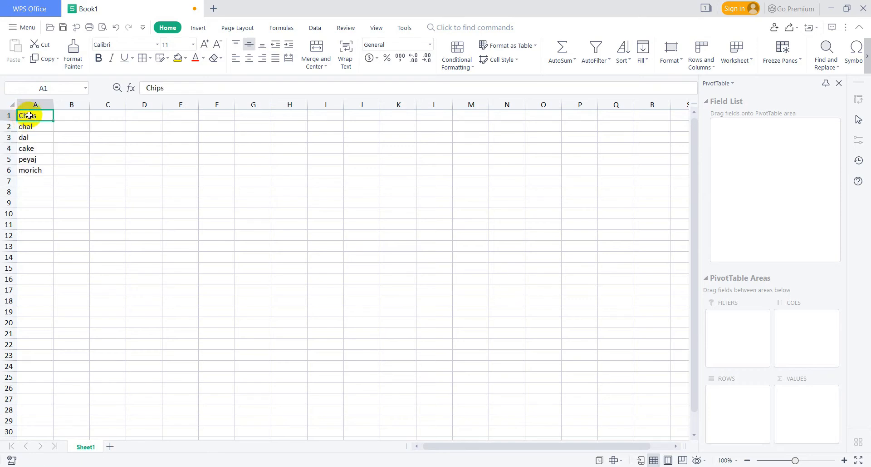
left_click(44, 102)
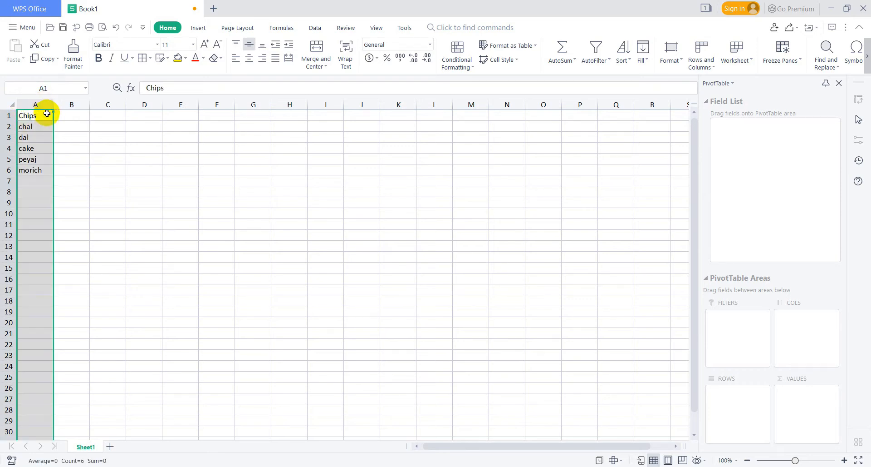
left_click(46, 114)
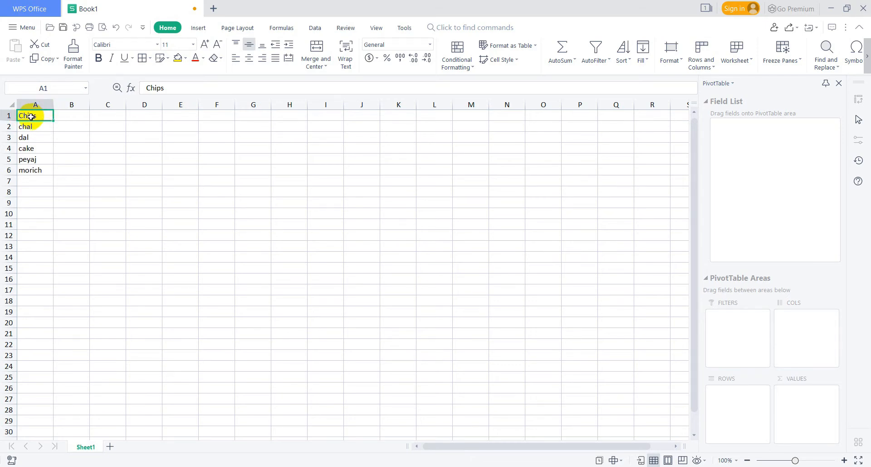
Move the product list in A1:A6 down two rows so that it starts in cell A3.
left_click_drag(30, 115, 32, 171)
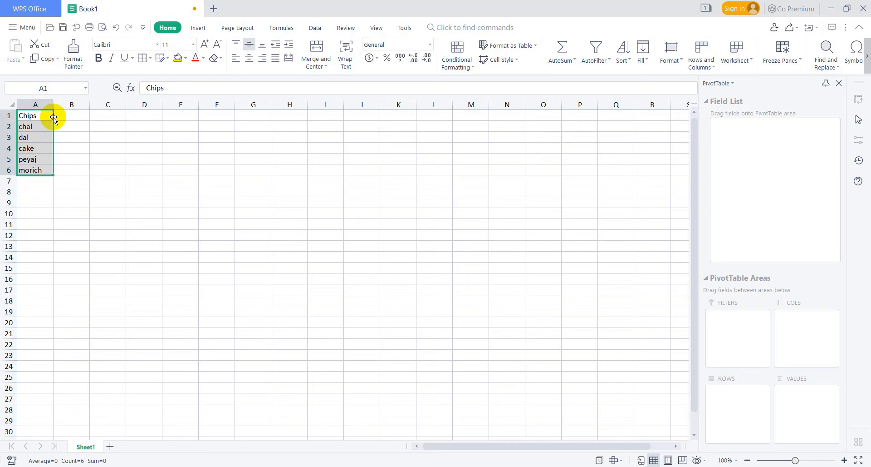
left_click_drag(53, 118, 53, 137)
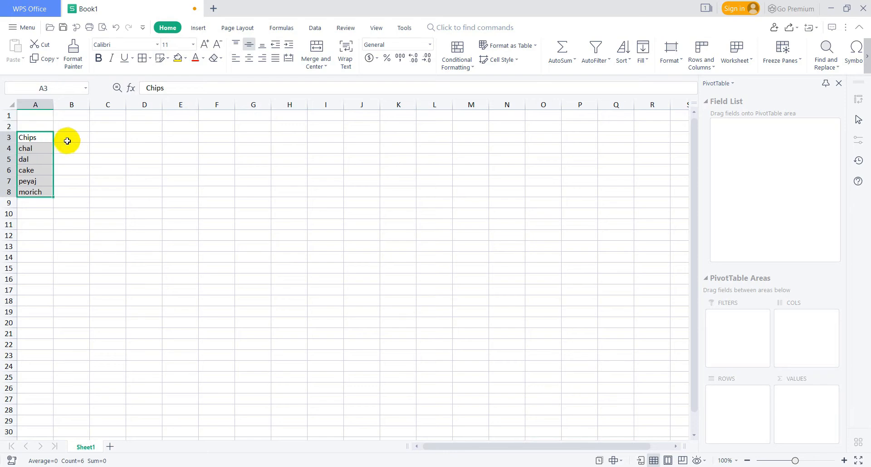
Enter the heading Product Name in cell A1 and widen column A to fit it.
left_click(33, 117)
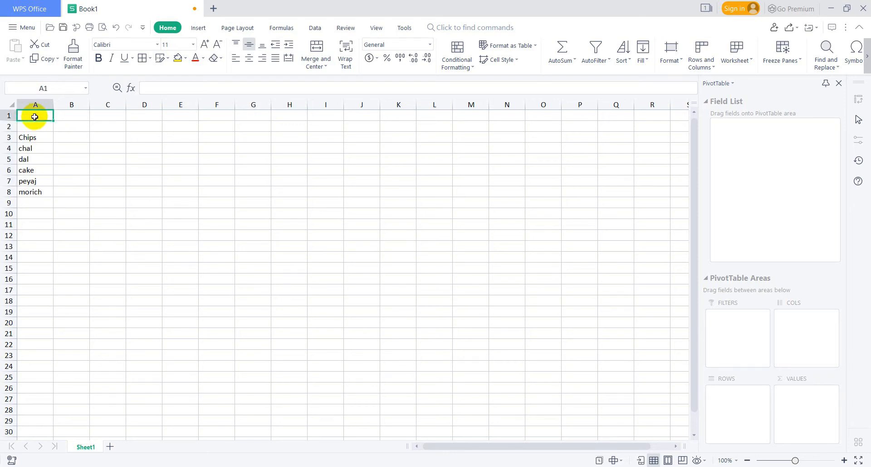
type("Pri")
key("BackSpace")
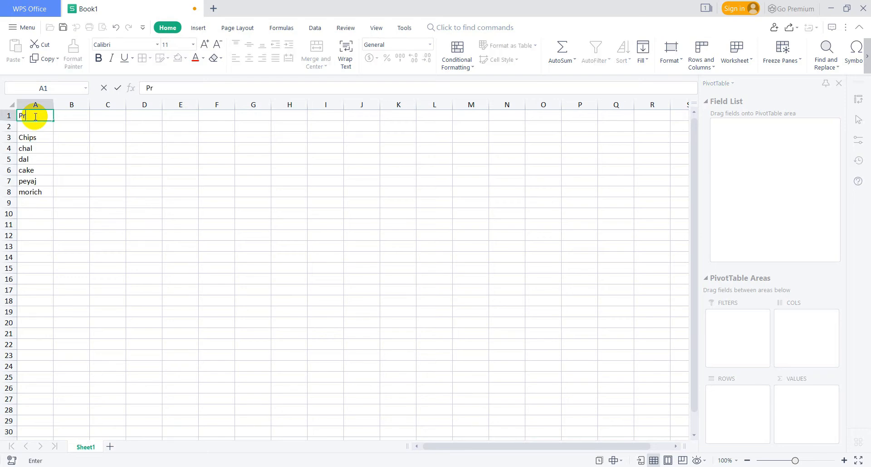
type("oduct Name")
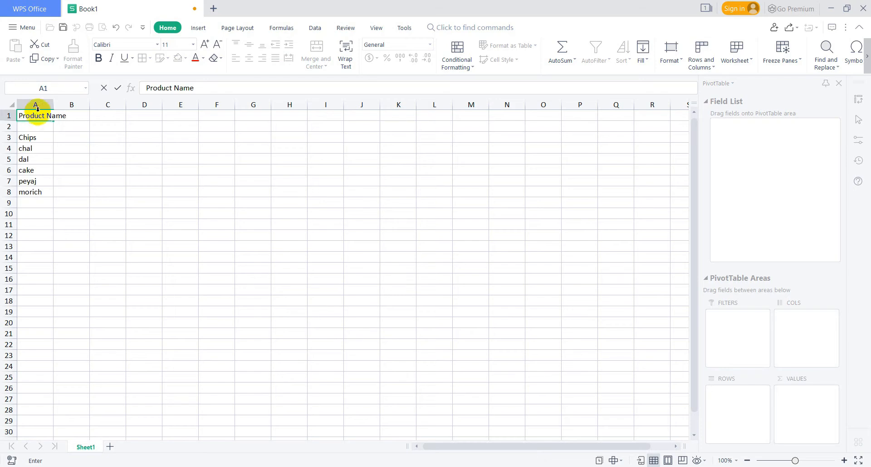
left_click(51, 104)
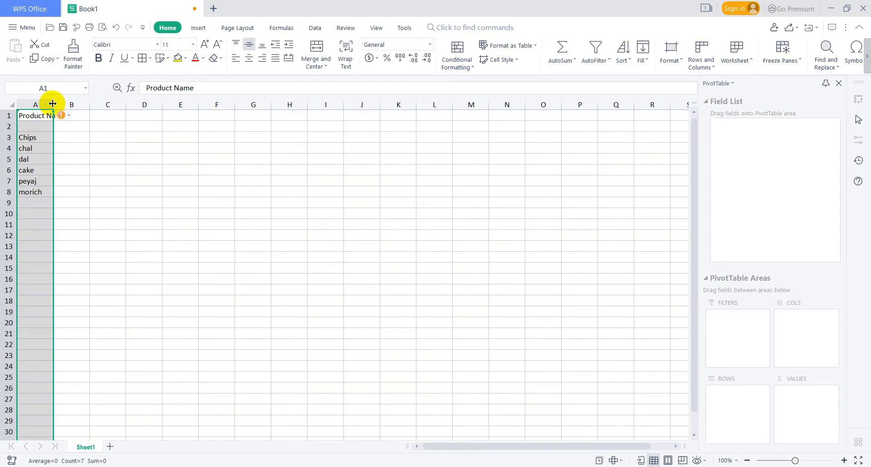
left_click_drag(53, 104, 91, 103)
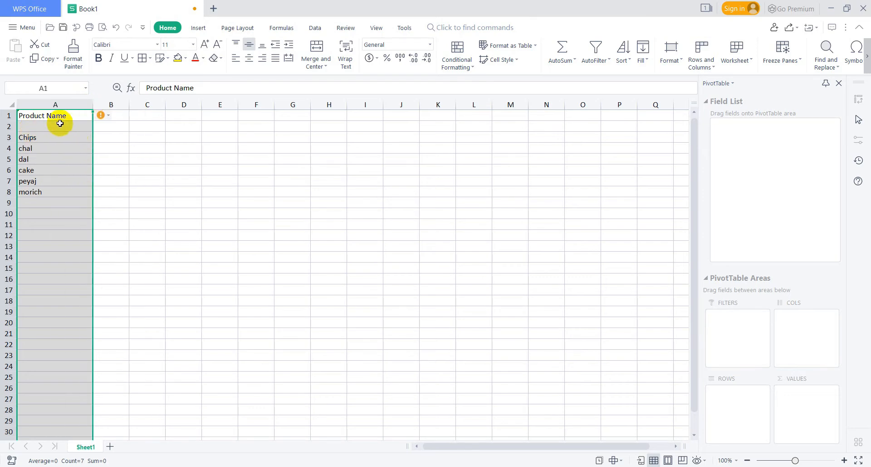
Enter the heading Qty in cell B1.
left_click(118, 116)
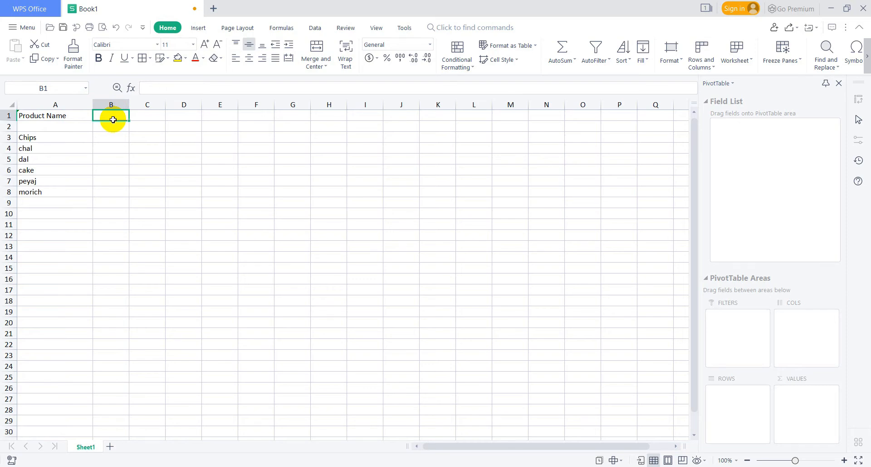
type("qty")
key("BackSpace")
key("BackSpace")
key("BackSpace")
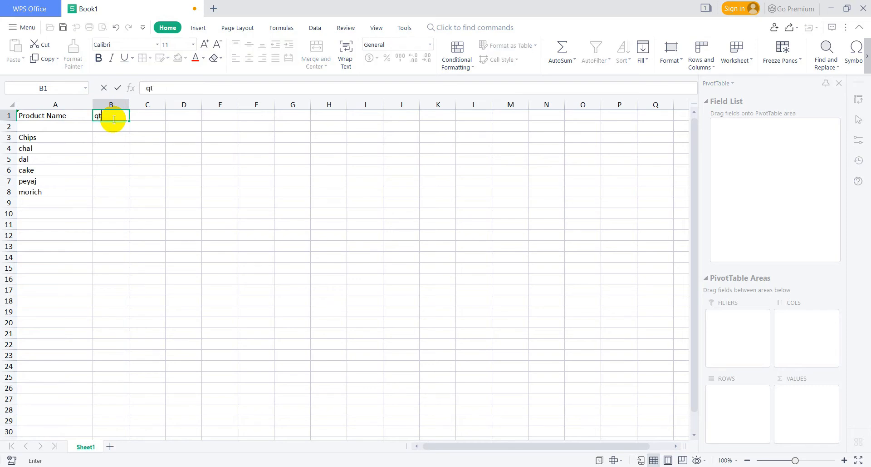
type("Qty")
left_click(150, 115)
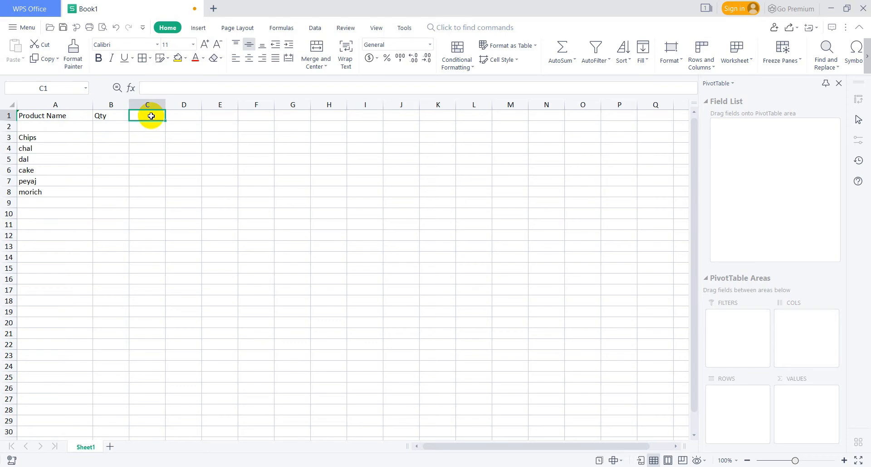
Enter the heading Rate in cell C1.
type("RAte")
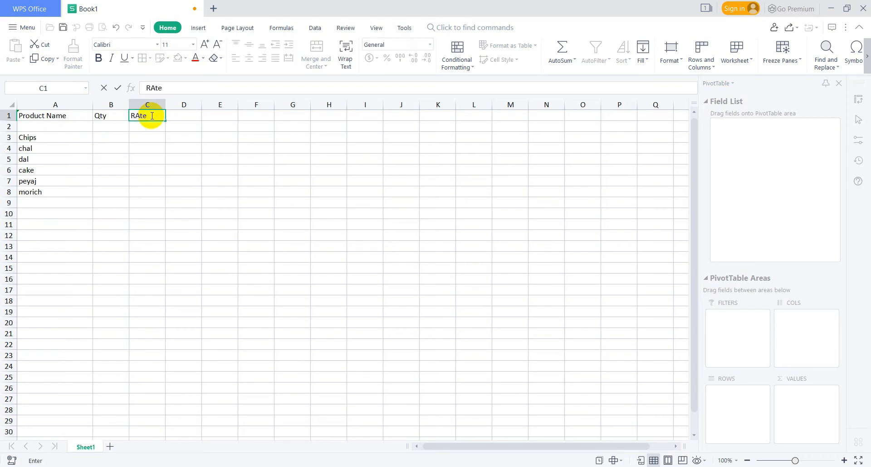
key("BackSpace")
key("BackSpace")
key("BackSpace")
type("ate")
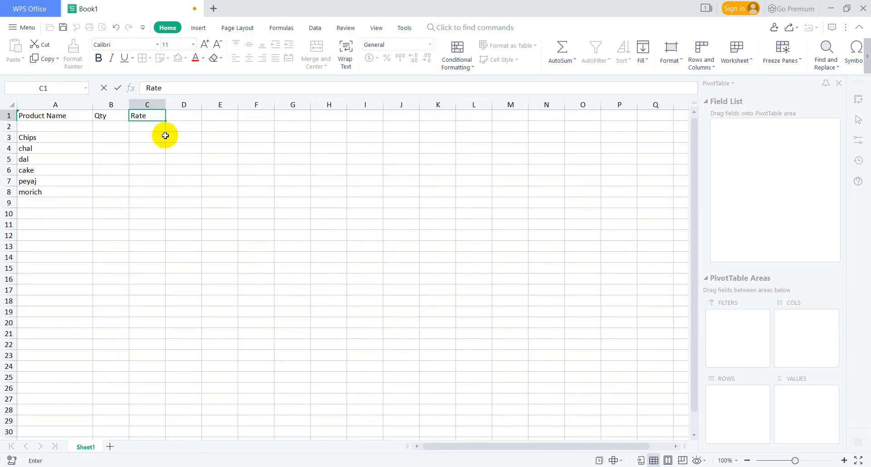
Enter the heading Total price in cell D1 and widen column D to fit it.
left_click(184, 116)
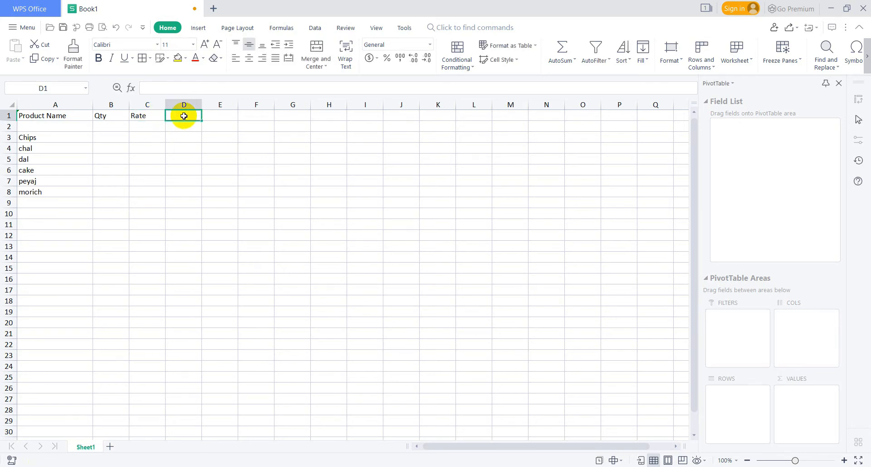
type("T")
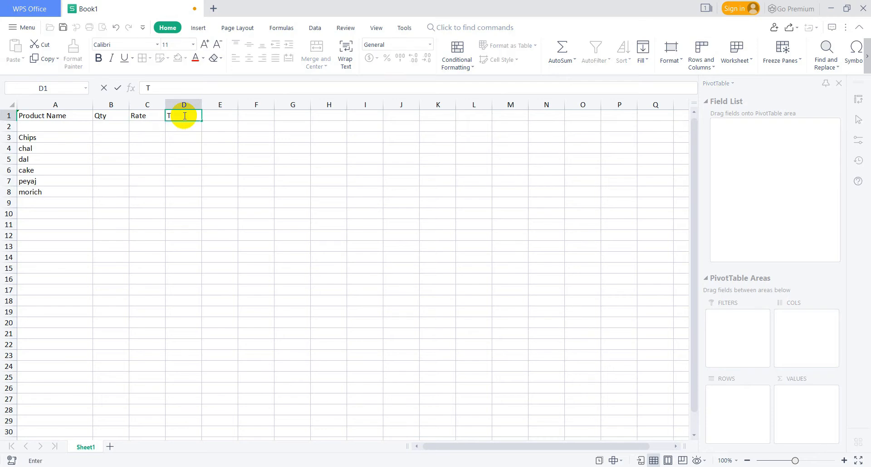
type("otal price")
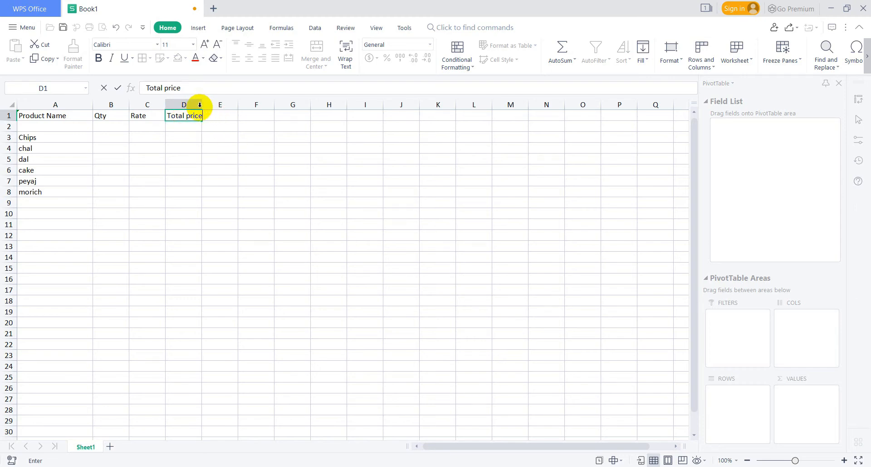
key("Return")
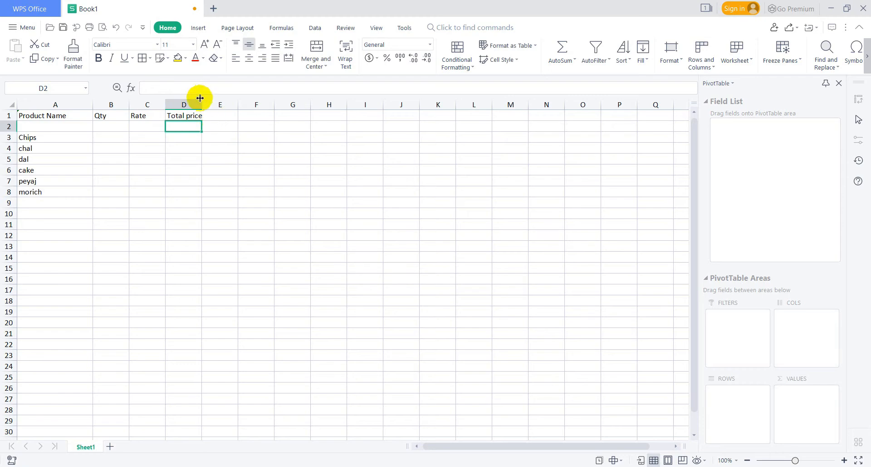
left_click_drag(201, 105, 209, 104)
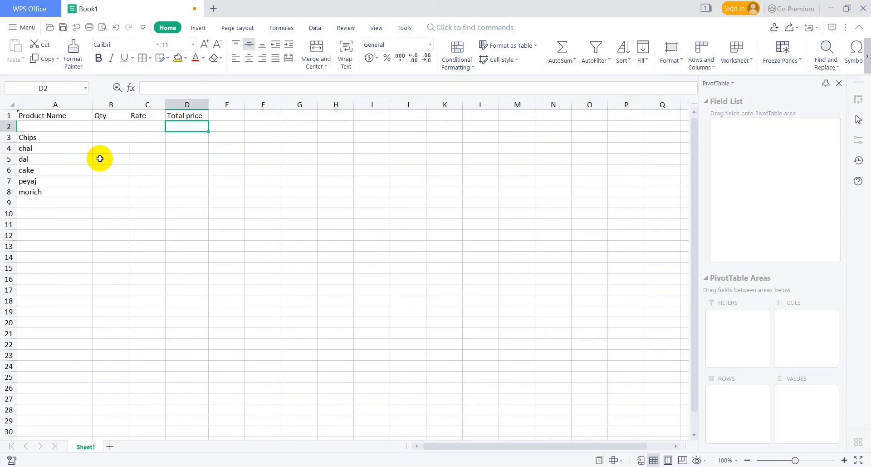
Fill in the Chips row with a quantity of 10 in B3 and a rate of 10 in C3.
left_click(103, 136)
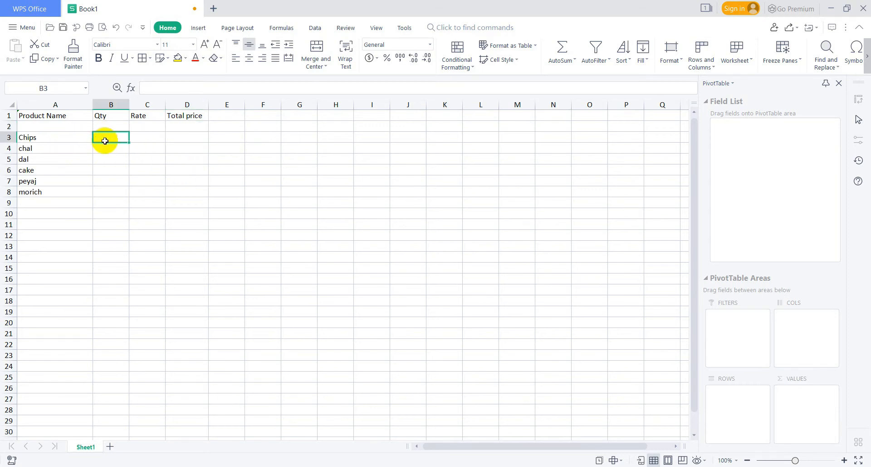
type("10")
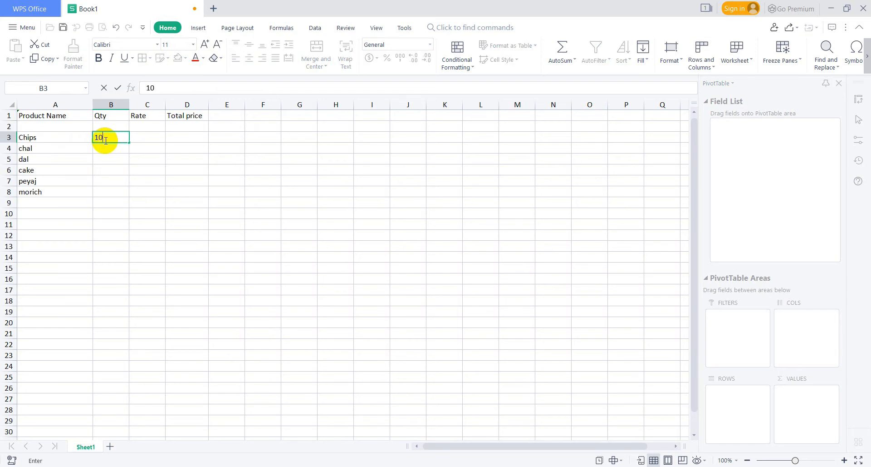
left_click(149, 139)
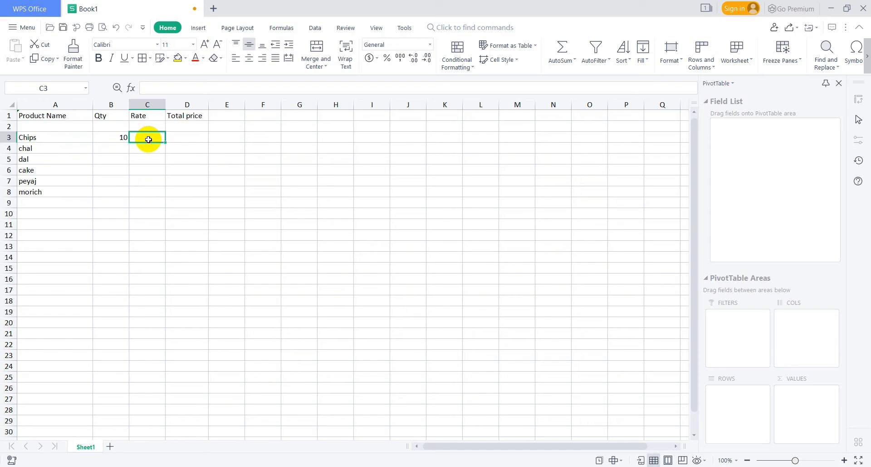
type("1")
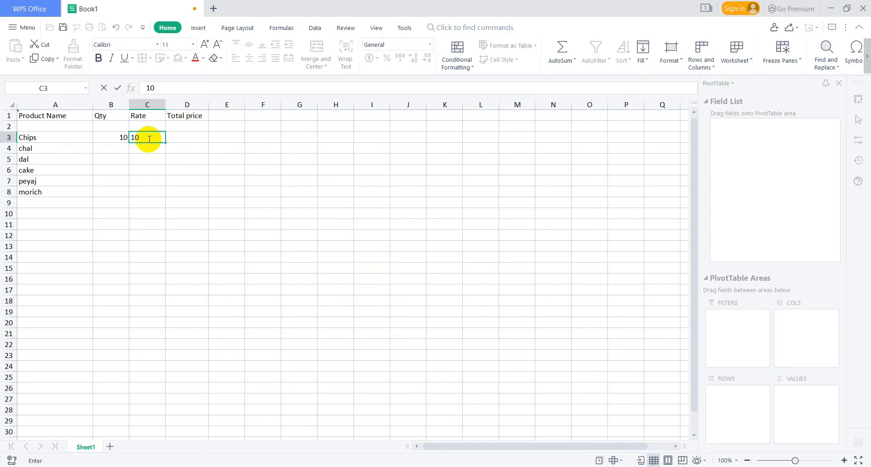
type("0")
key("Return")
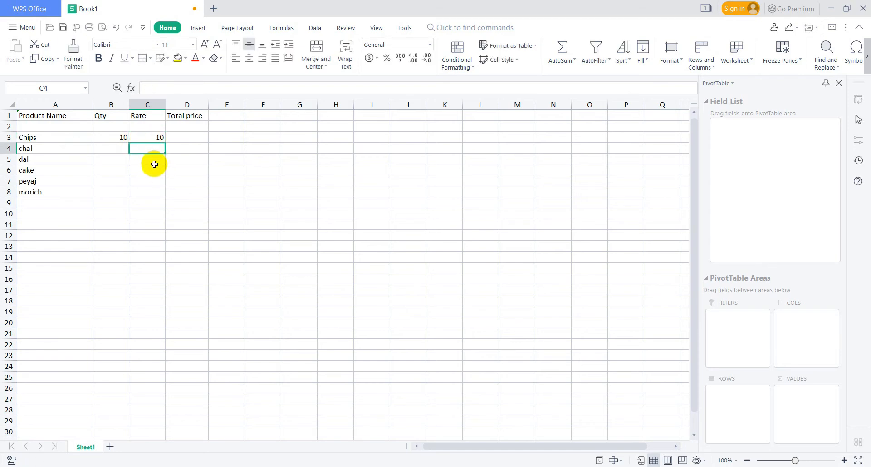
Center the Chips quantity and rate horizontally in cells B3 and C3.
left_click(119, 137)
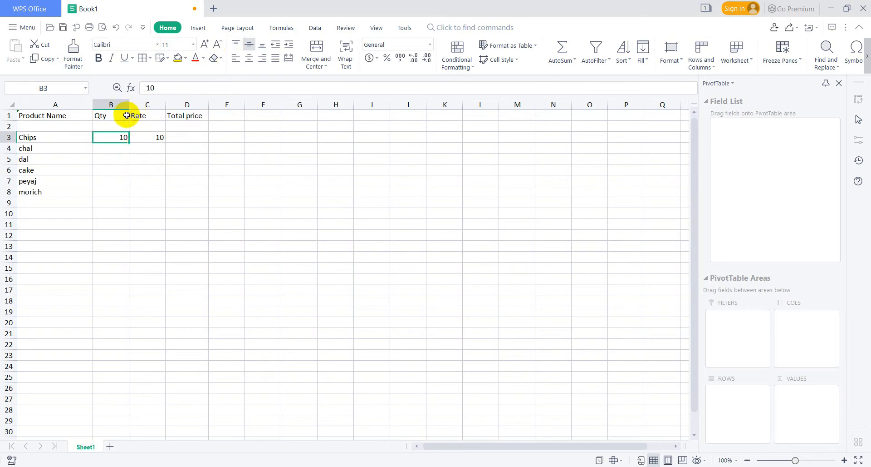
left_click(249, 62)
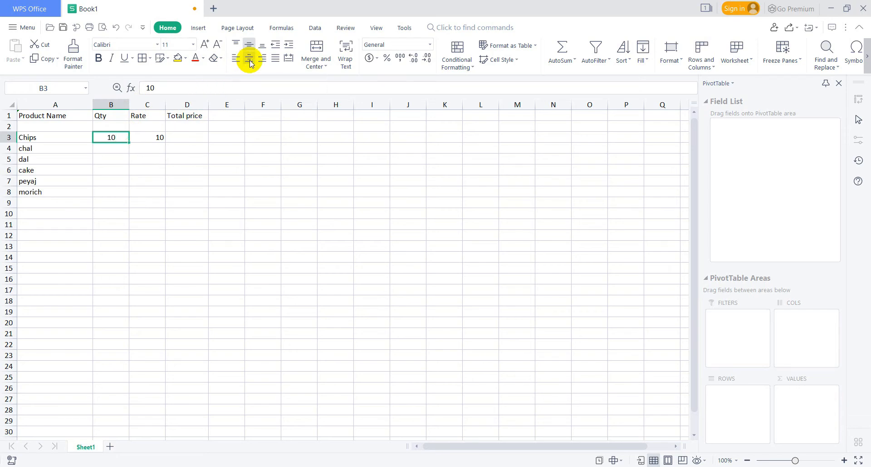
left_click(158, 136)
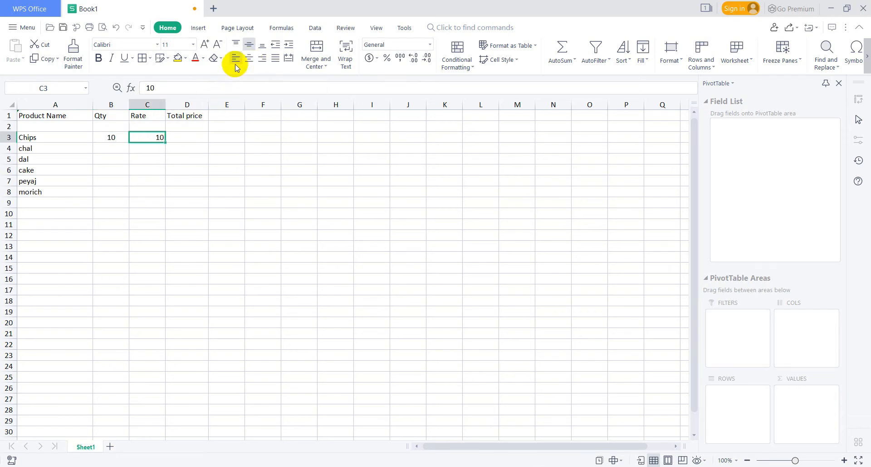
left_click(250, 61)
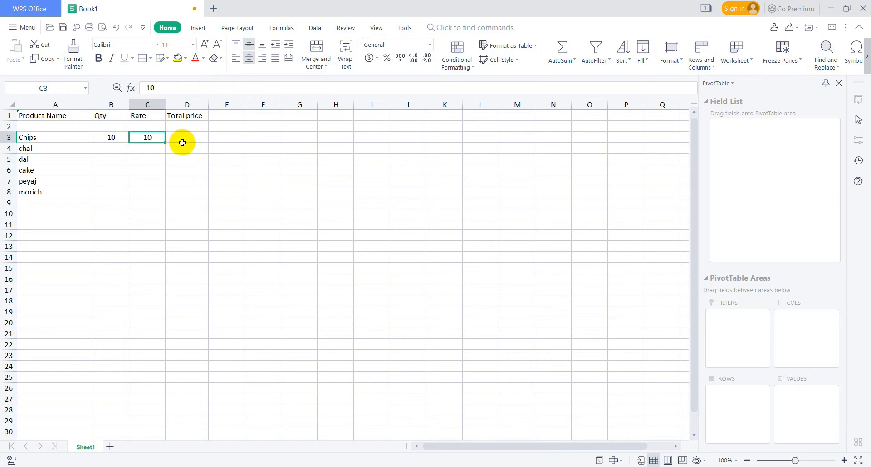
Center the headings Qty, Rate and Total price horizontally in cells B1 to D1.
left_click(114, 118)
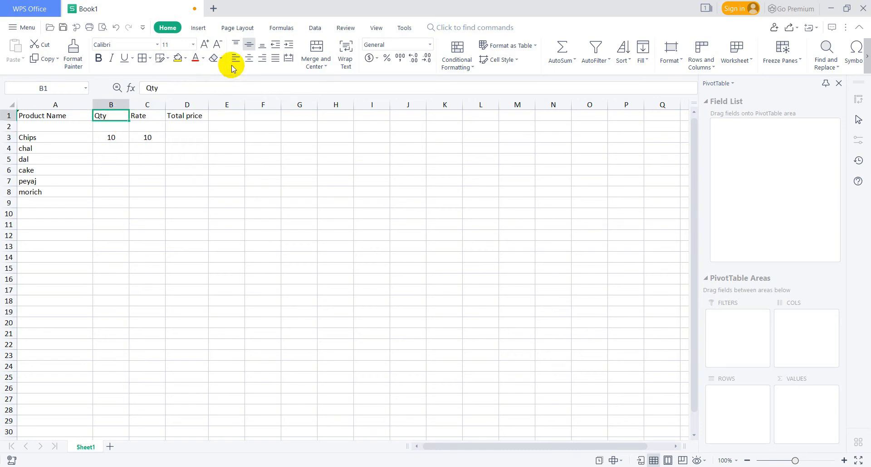
left_click(248, 57)
left_click(150, 117)
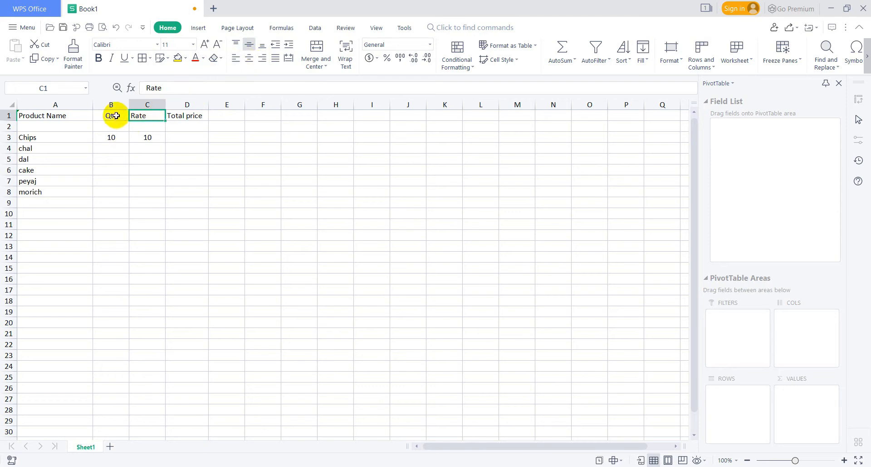
left_click(250, 59)
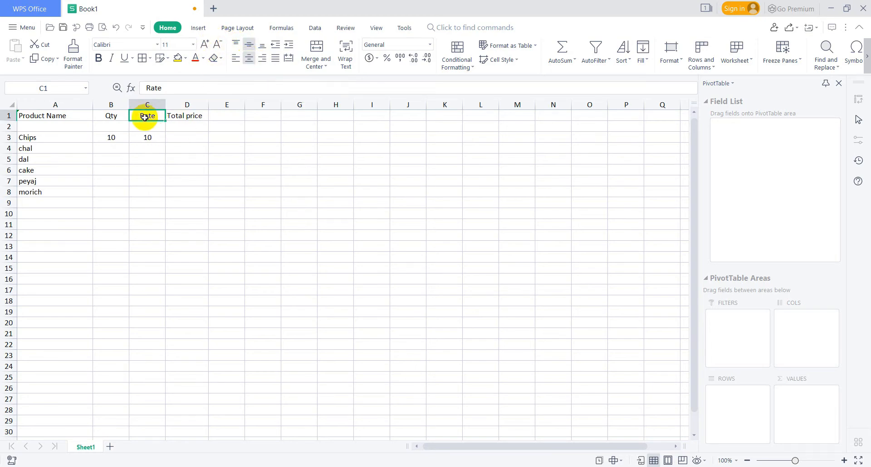
left_click(186, 115)
left_click(249, 59)
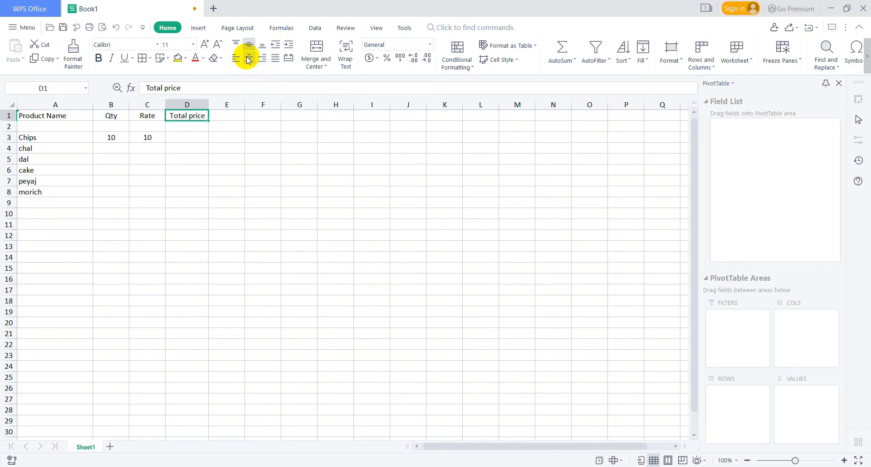
Center the Product Name heading in A1 and the product names in A3:A8 horizontally.
left_click(63, 113)
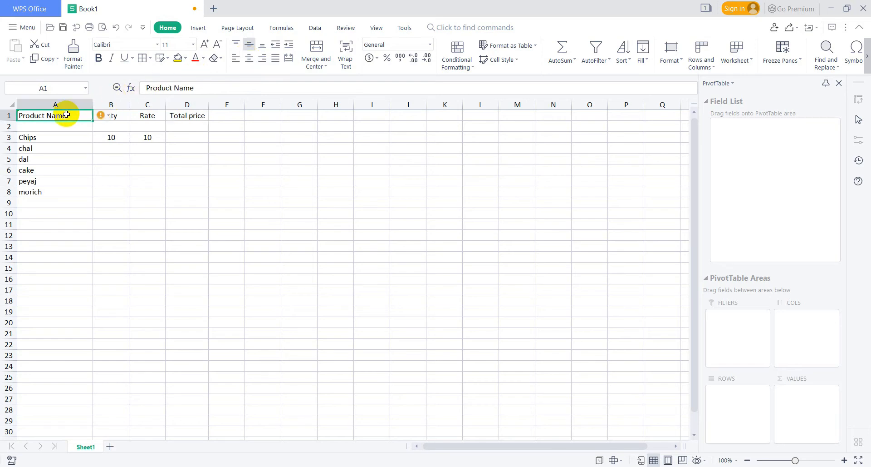
left_click(249, 59)
left_click_drag(66, 135, 62, 190)
left_click(249, 58)
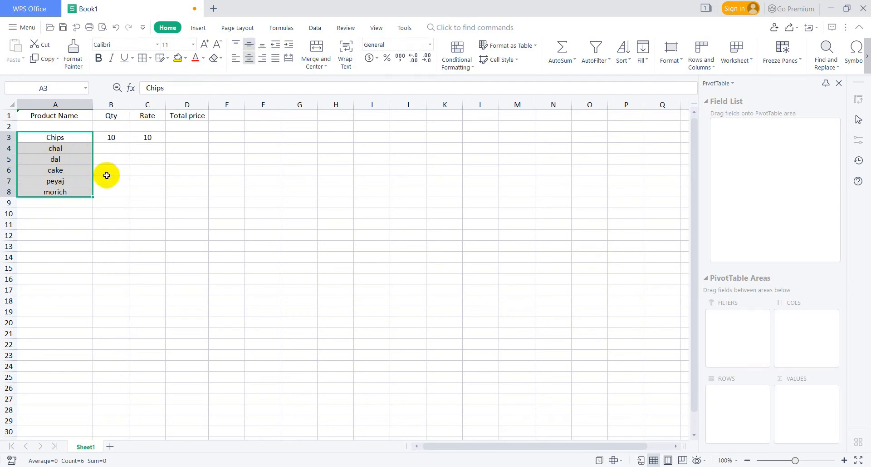
Fill in the chal row with a quantity of 5 in B4 and a rate of 65 in C4.
left_click(177, 137)
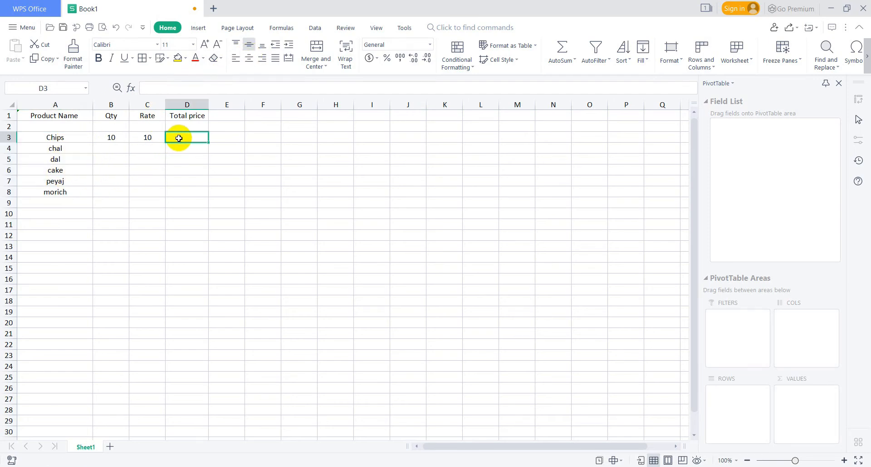
left_click(111, 148)
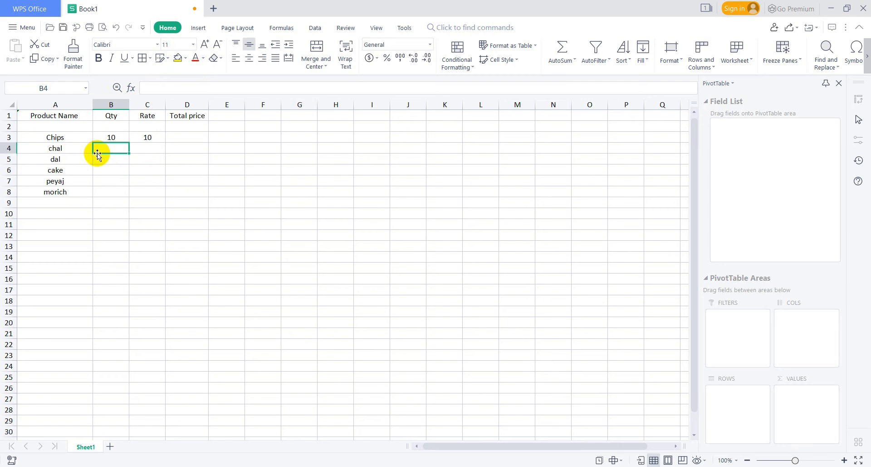
type("5")
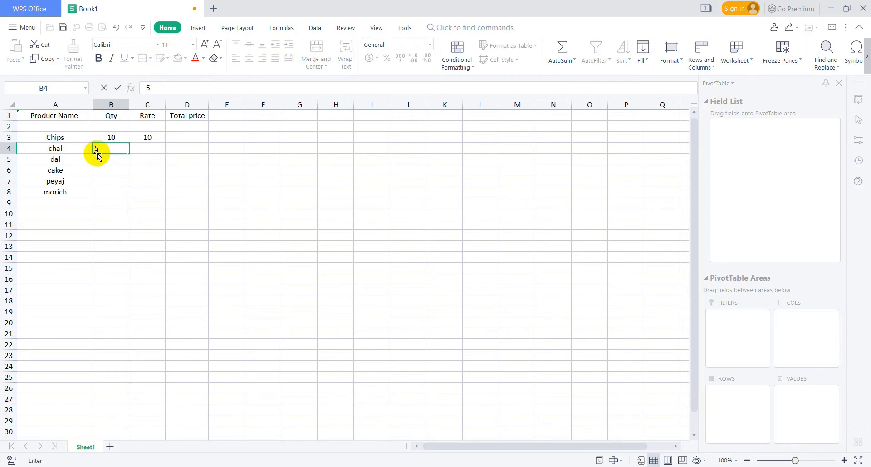
key("Return")
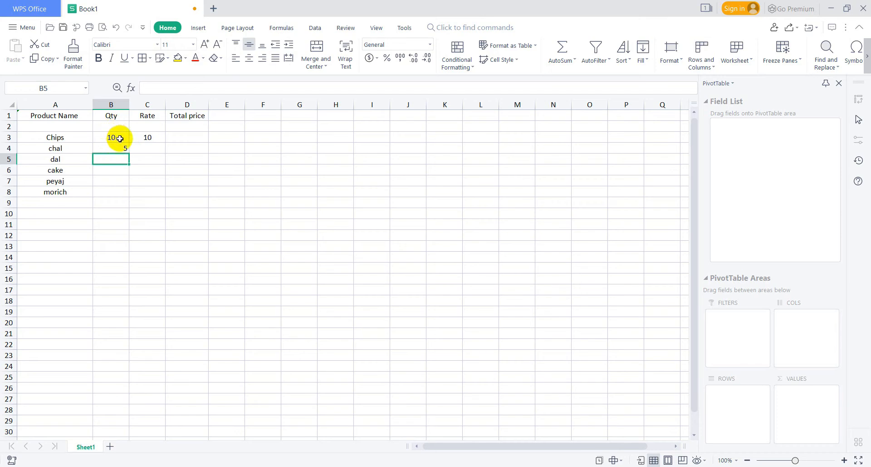
left_click(146, 149)
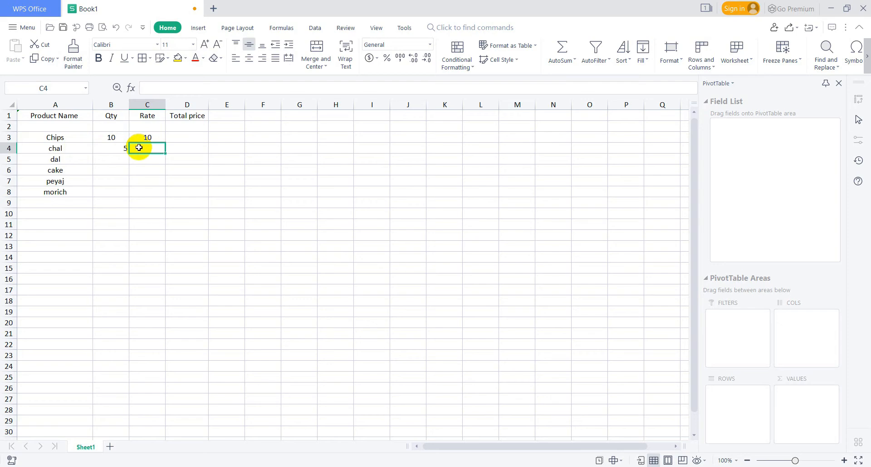
type("65")
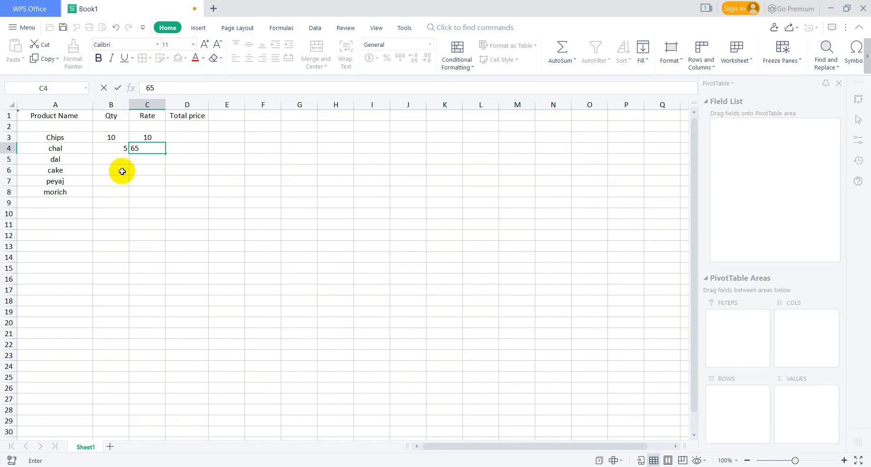
Fill in the dal row with a quantity of 5 in B5 and a rate of 55 in C5.
left_click(113, 159)
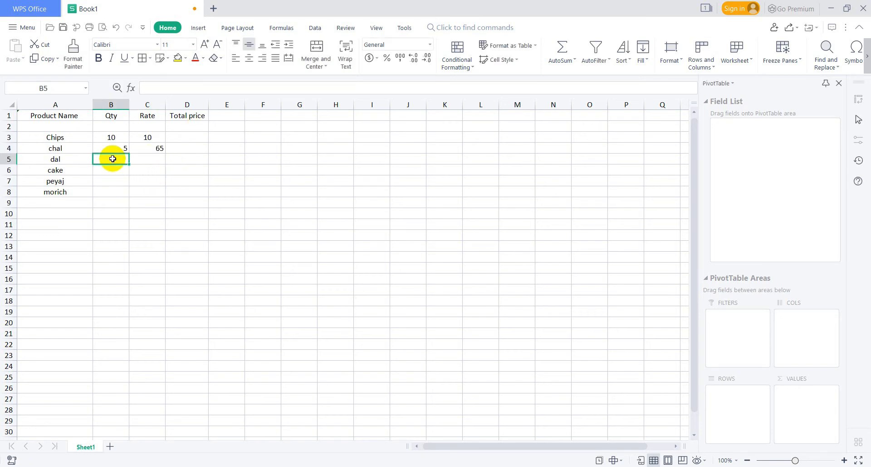
type("5")
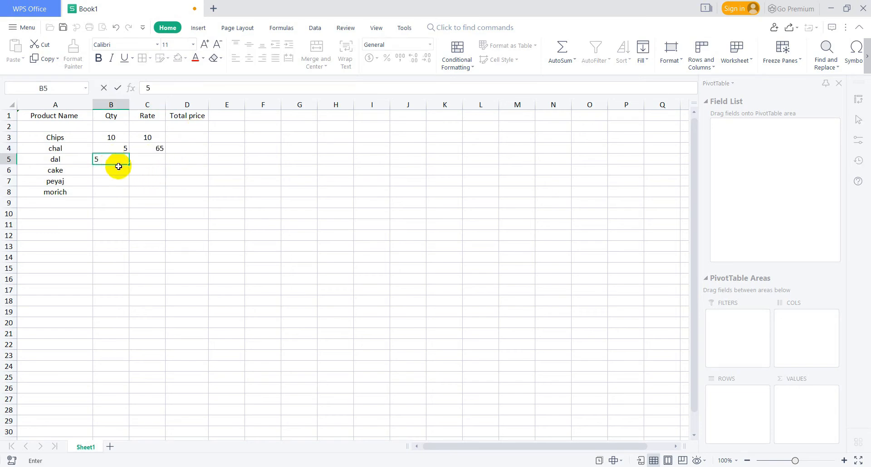
left_click(142, 161)
type("55")
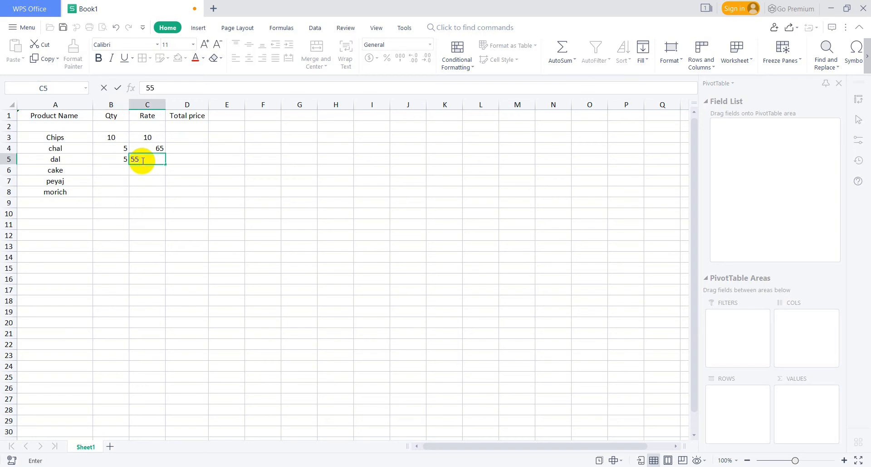
key("Return")
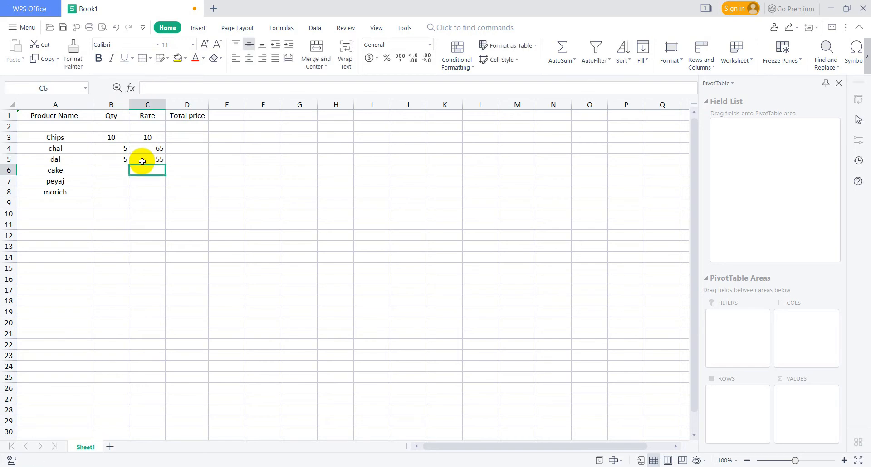
Fill in the cake row with a quantity of 20 in B6 and a rate of 5 in C6.
left_click(108, 170)
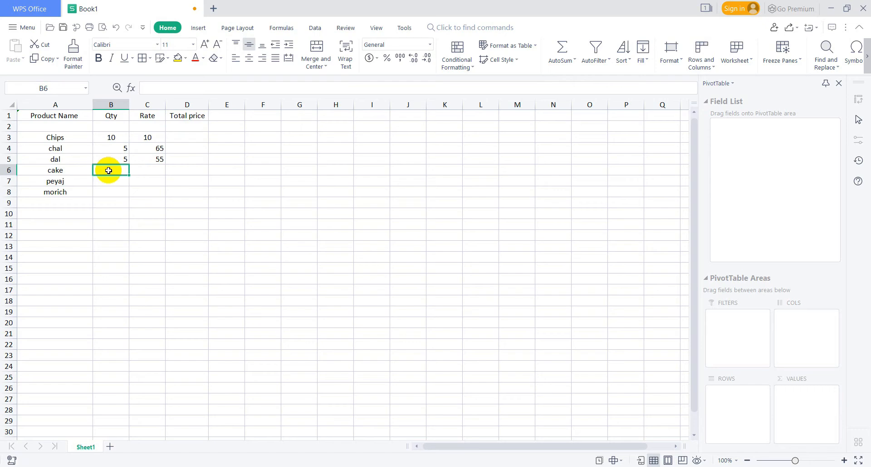
type("20")
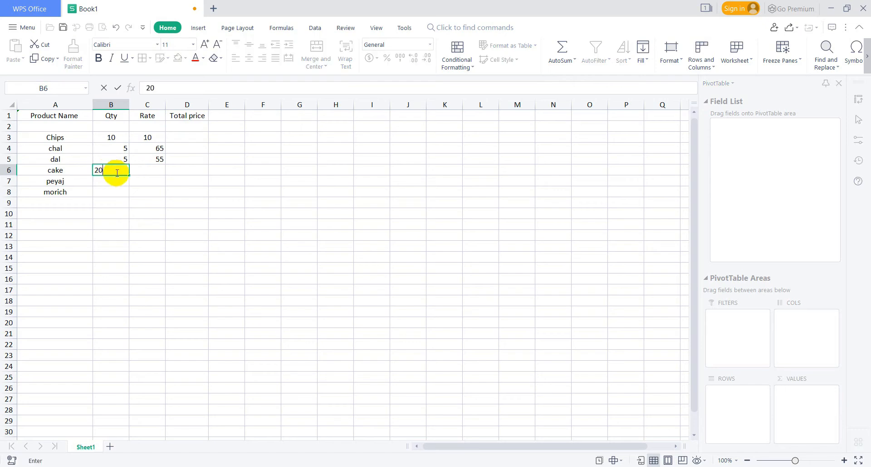
left_click(156, 170)
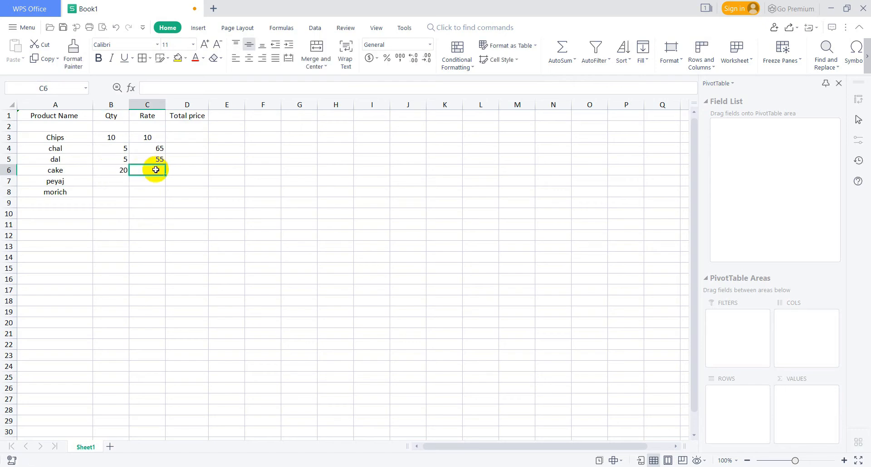
type("5")
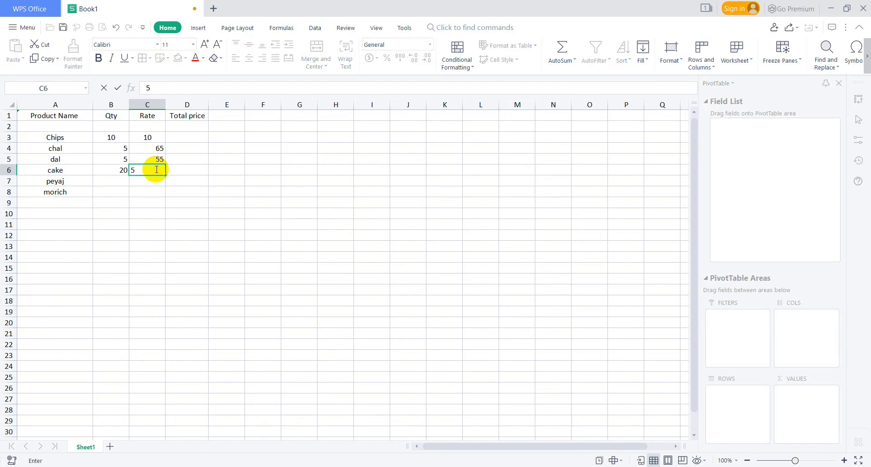
Fill in the peyaj row with a quantity of 3 in B7 and a rate of 20 in C7.
left_click(114, 185)
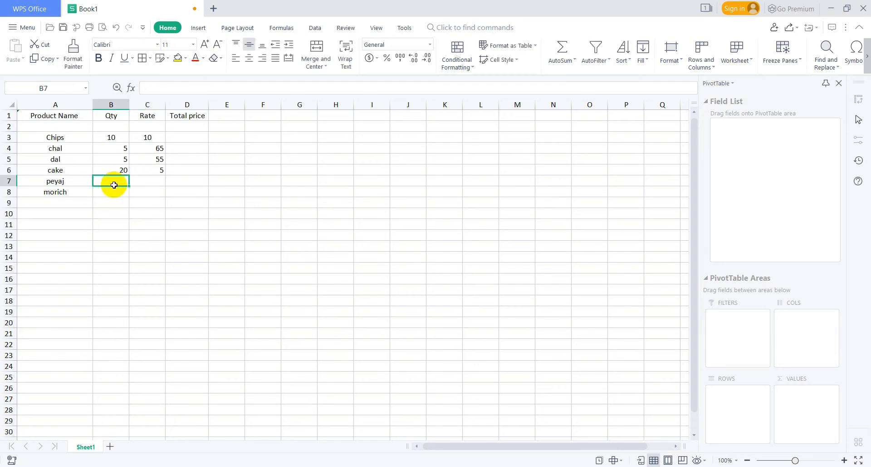
type("3")
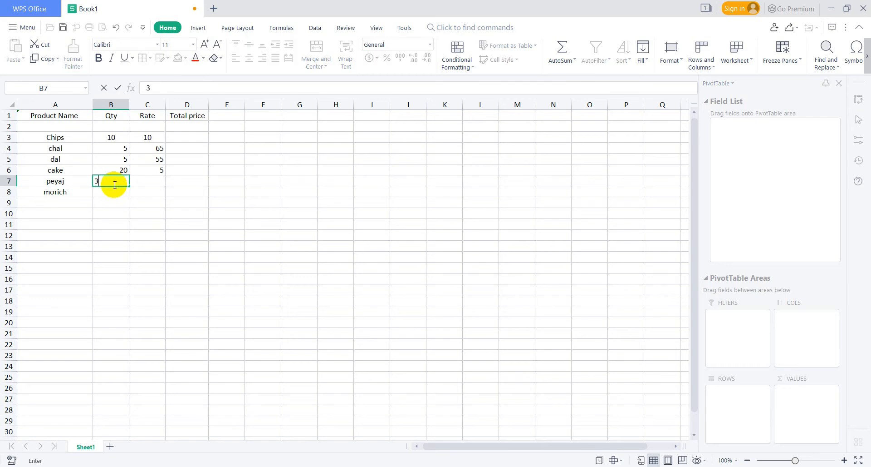
left_click(144, 180)
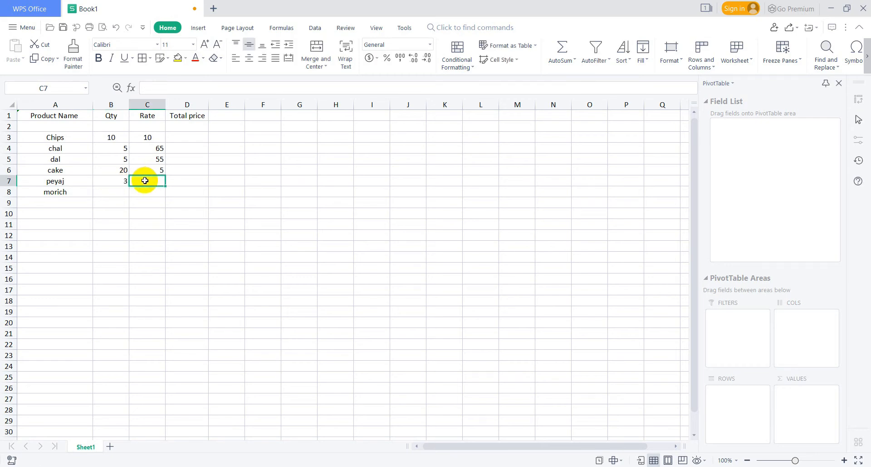
type("20")
key("Return")
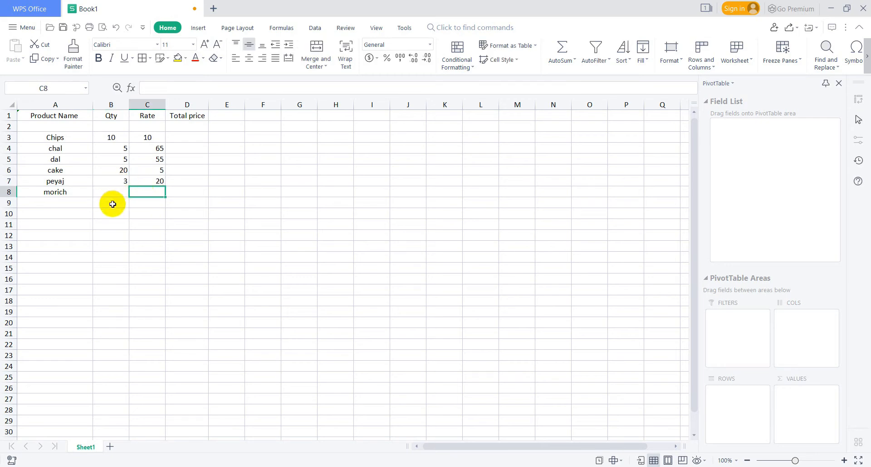
Fill in the morich row with a quantity of 2 in B8 and a rate of 80 in C8.
left_click(111, 191)
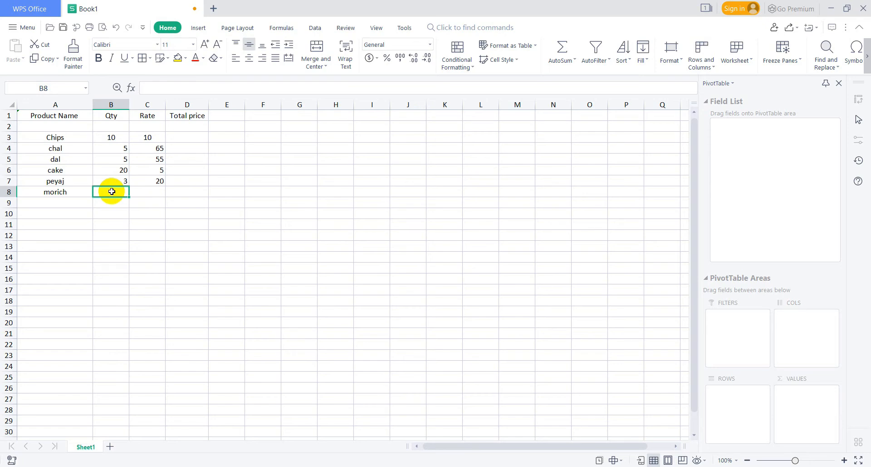
type("2")
left_click(142, 189)
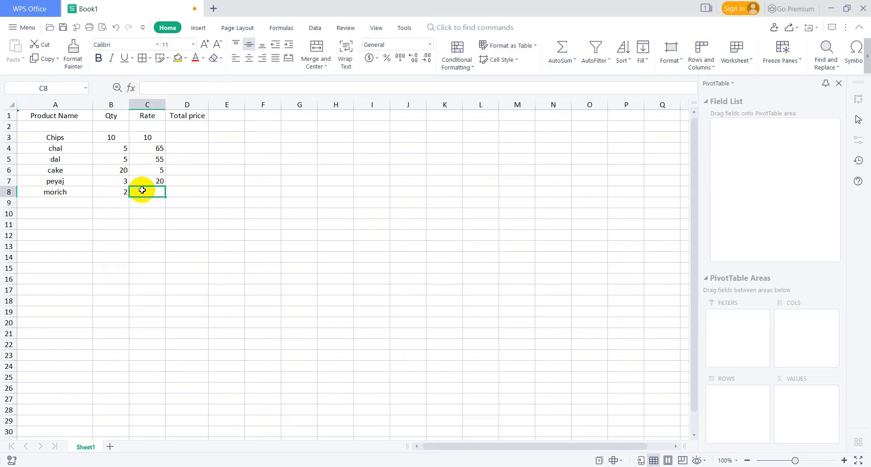
type("80")
key("Return")
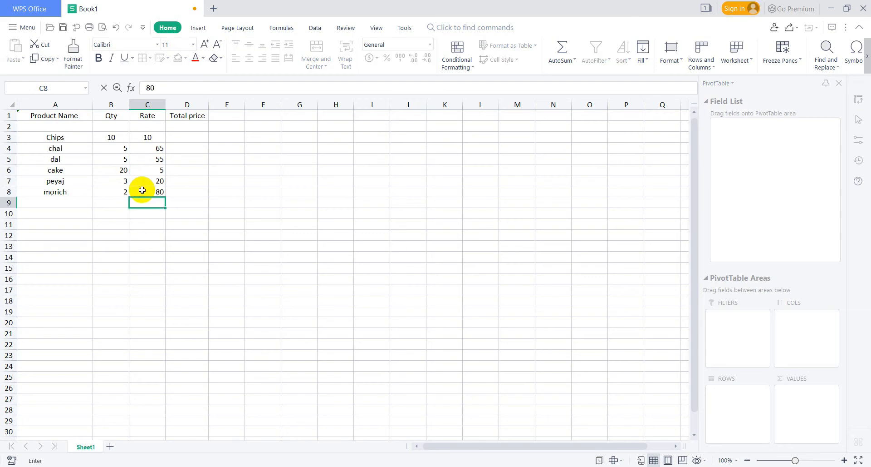
Center the quantities and rates in B4:C8 horizontally.
left_click_drag(123, 149, 151, 191)
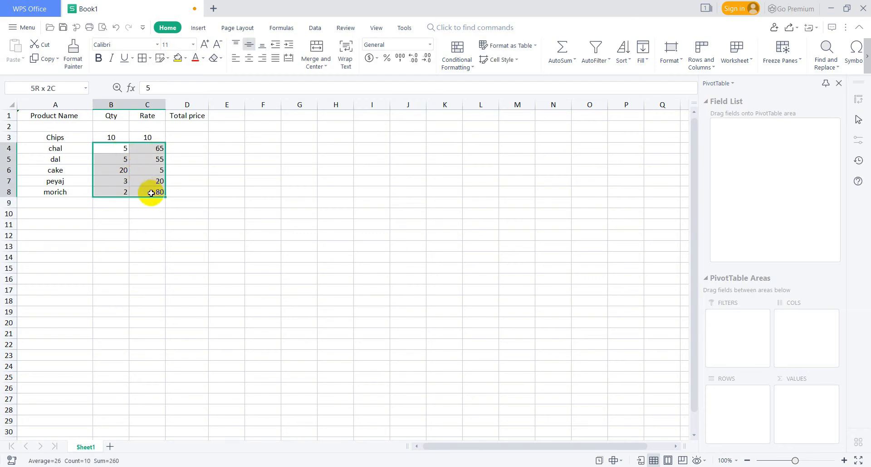
left_click(250, 61)
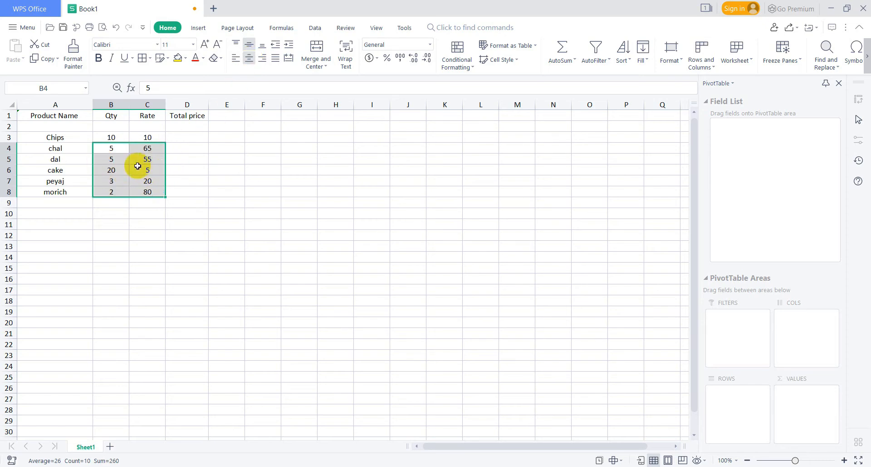
left_click(180, 137)
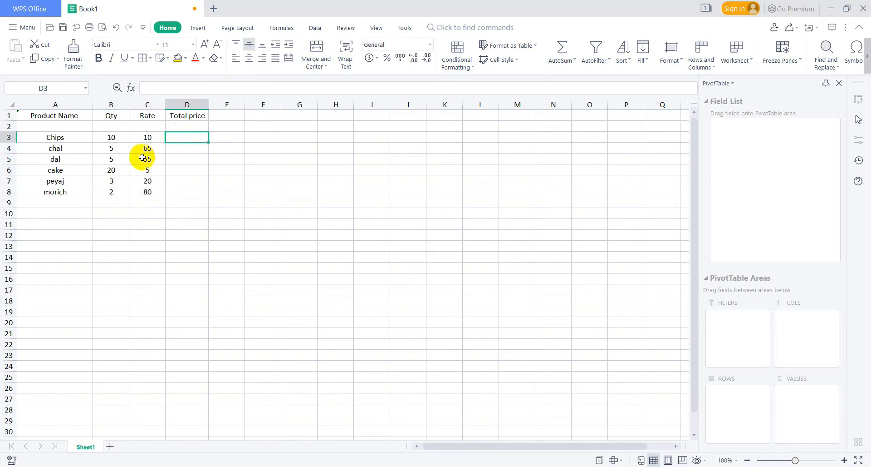
left_click(153, 137)
Calculate the Chips total price in D3 with the formula =B3*C3.
left_click(180, 135)
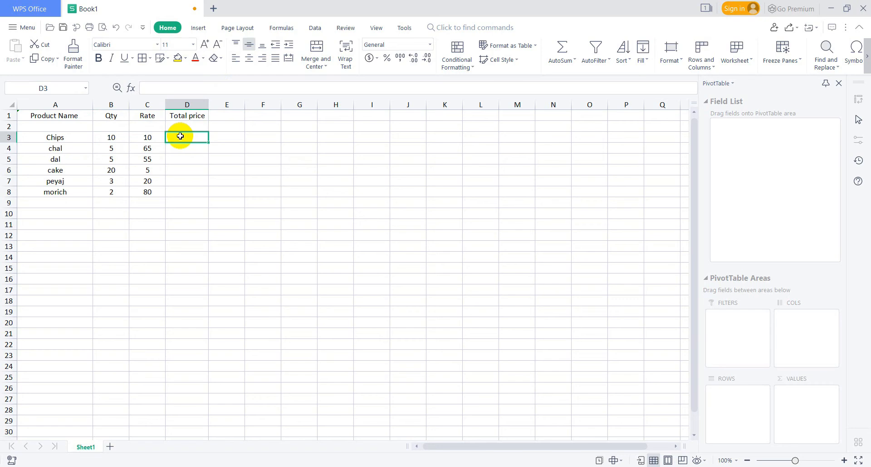
type("=")
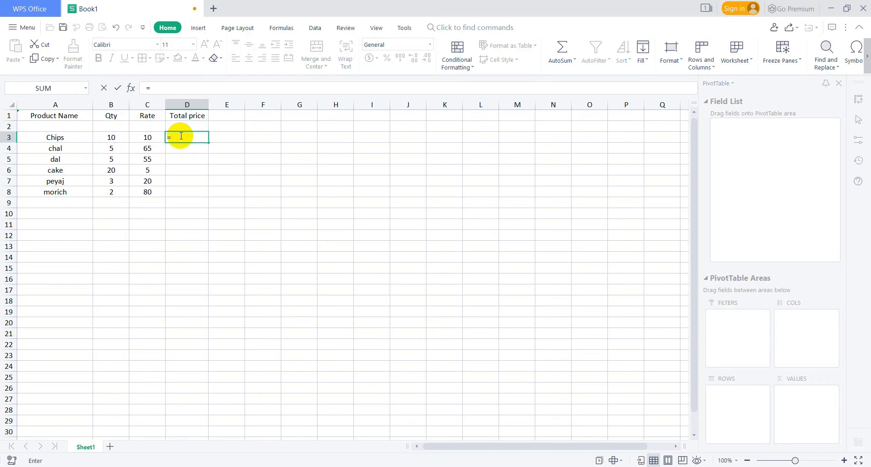
left_click(118, 139)
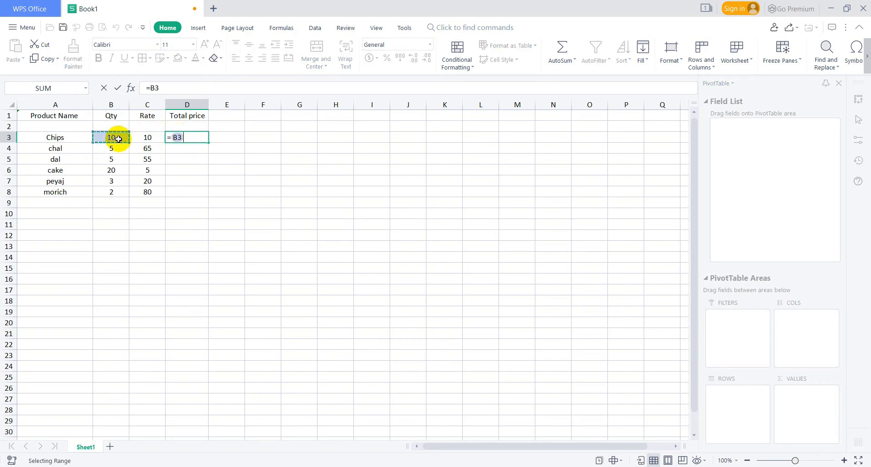
left_click(190, 137)
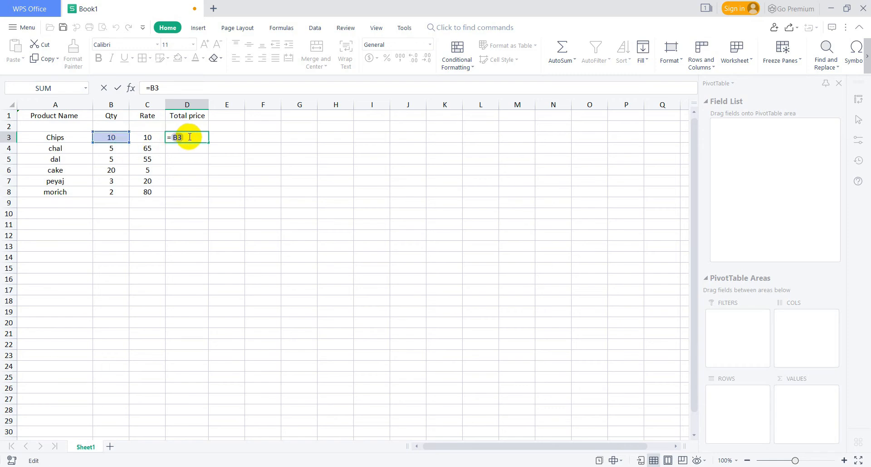
type("*")
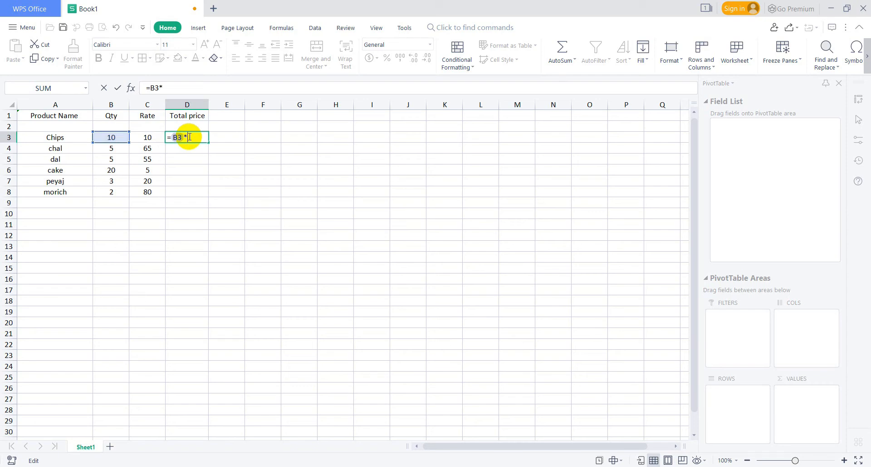
left_click(150, 137)
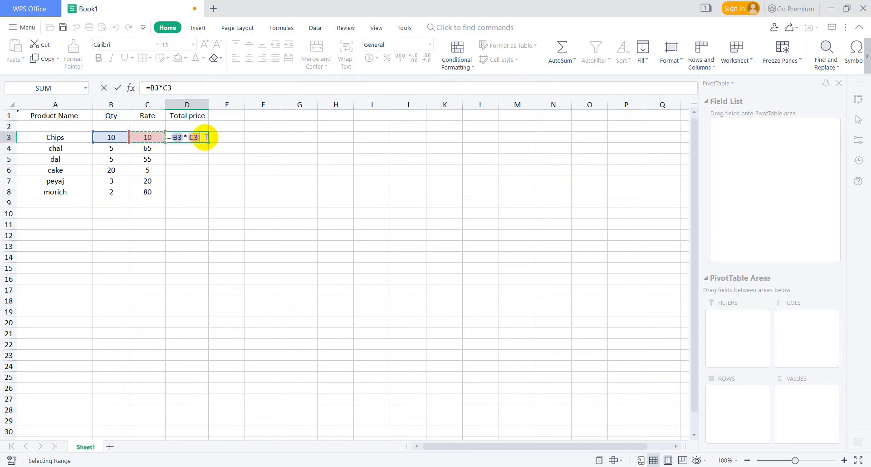
key("Return")
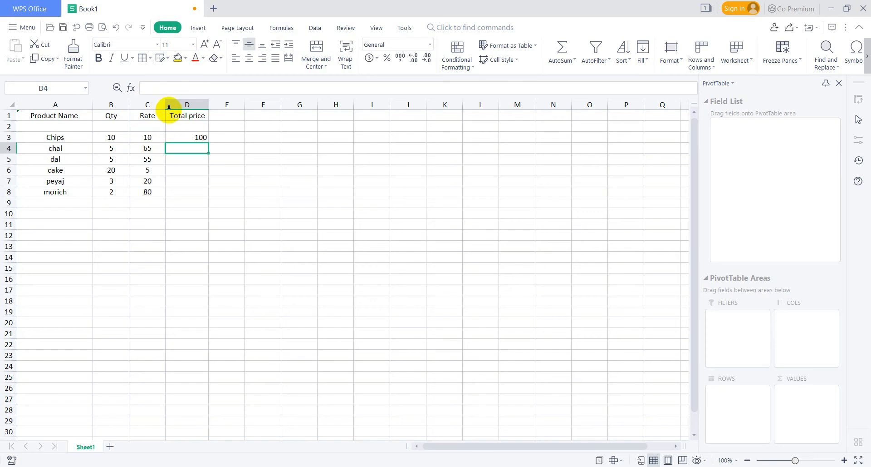
Move the Total price heading from D1 to E1 and enter the heading tax in D1.
left_click(191, 137)
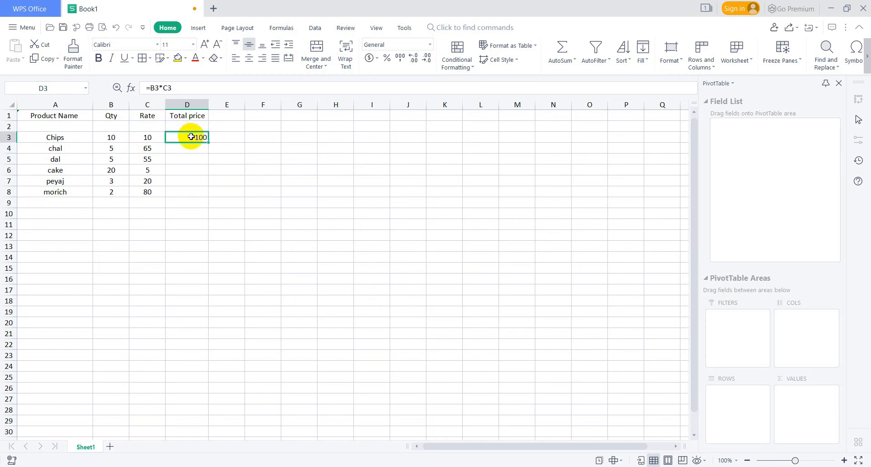
left_click(179, 117)
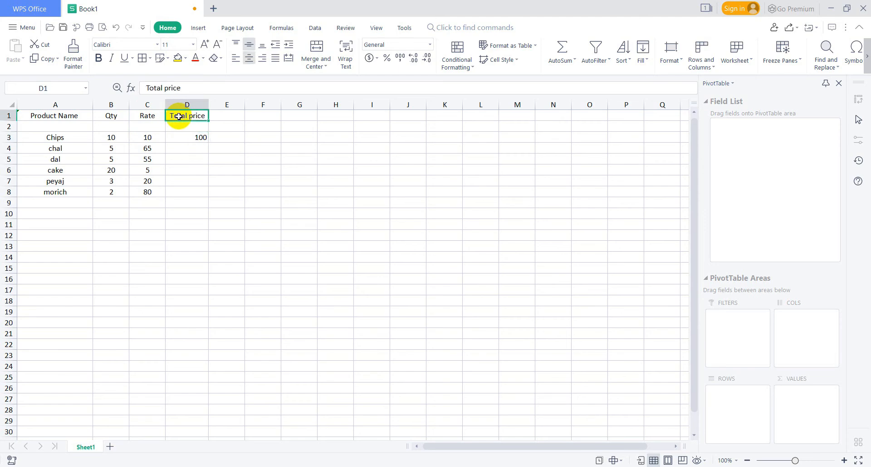
left_click_drag(202, 110, 225, 109)
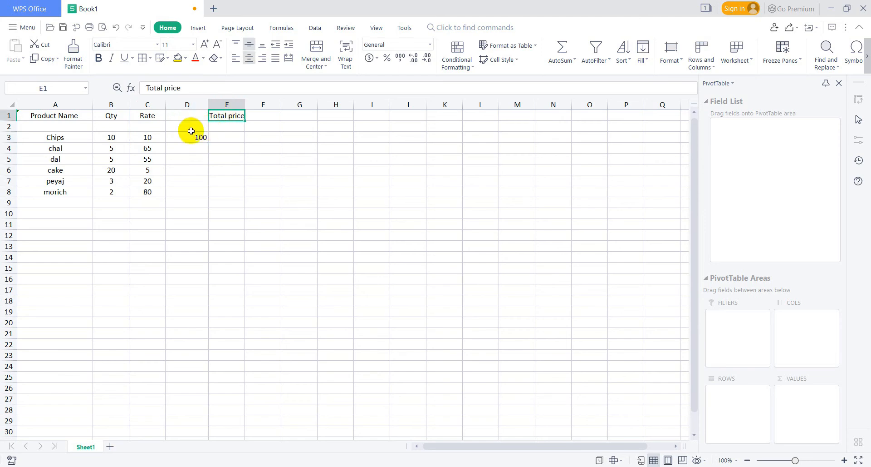
left_click(174, 118)
type("tax")
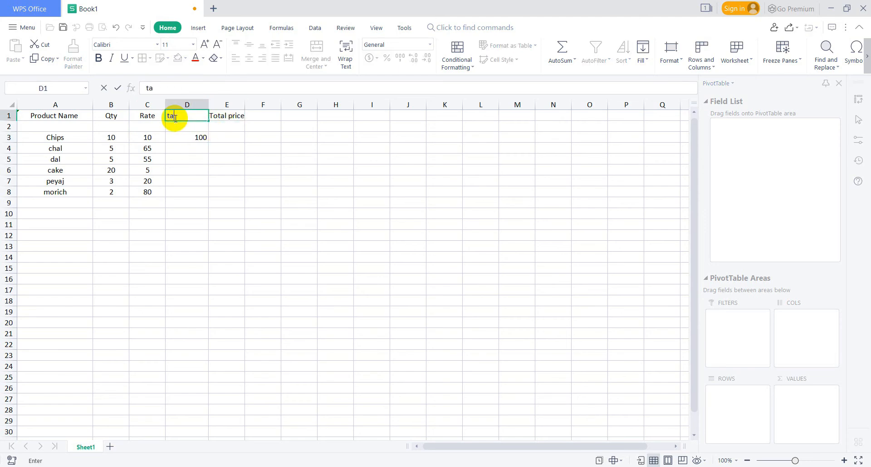
Replace the formula in D3 of the Chips row with the value 1.
left_click(189, 137)
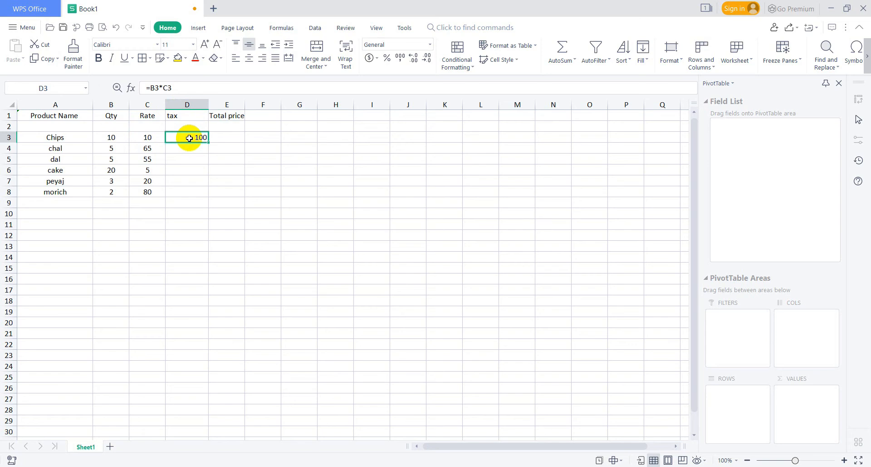
key("BackSpace")
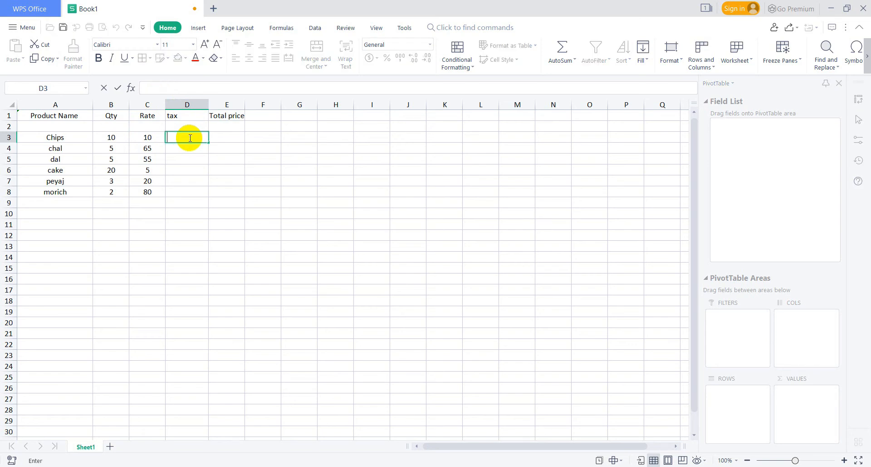
type("1")
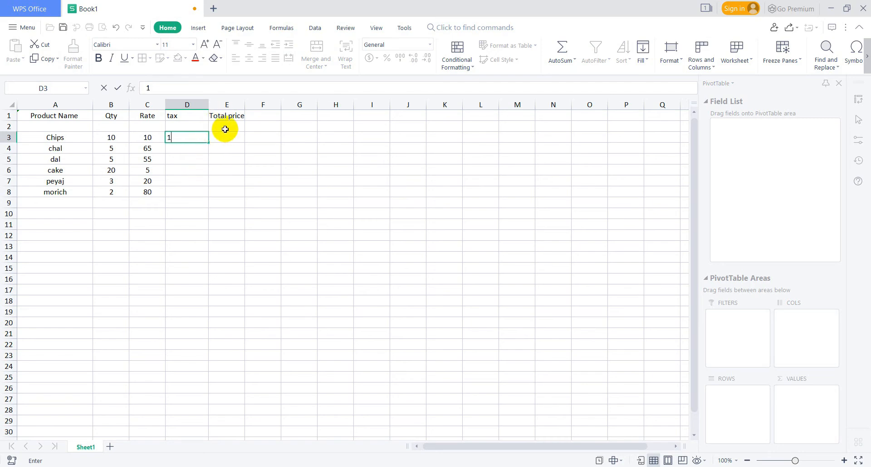
Change the D1 heading to packing cost and widen column D slightly to fit it.
left_click(184, 117)
key("BackSpace")
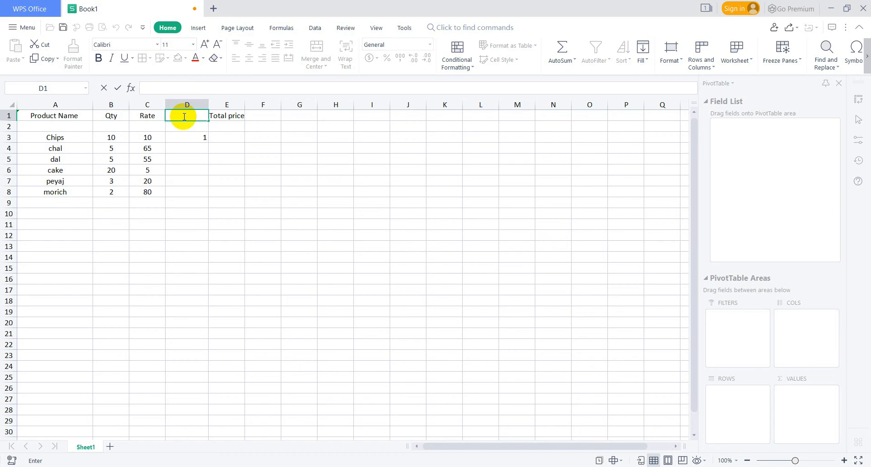
type("wearing cost")
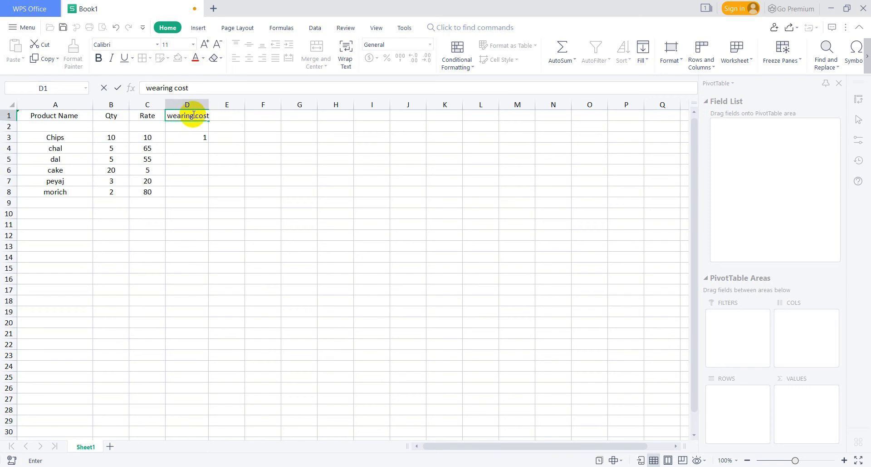
left_click_drag(193, 115, 163, 115)
type("packing")
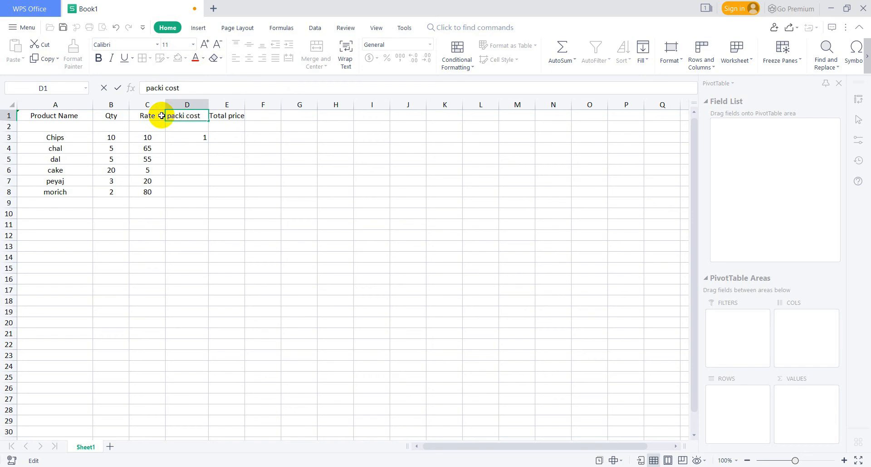
left_click(209, 104)
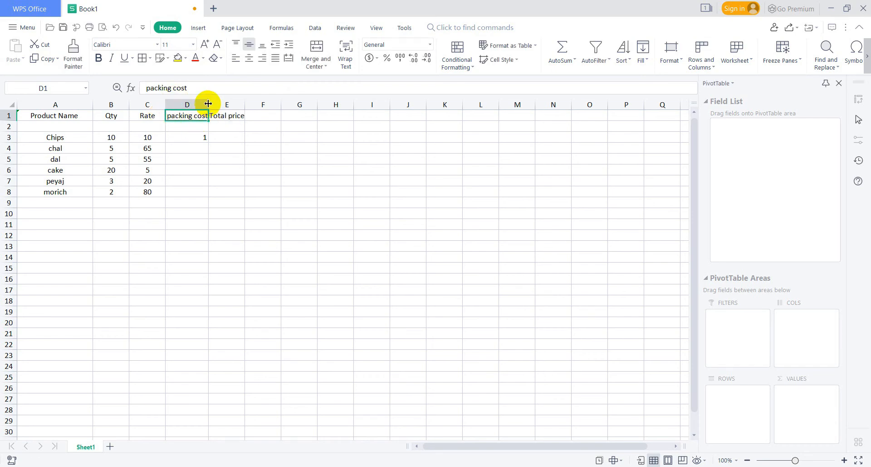
left_click_drag(208, 104, 213, 104)
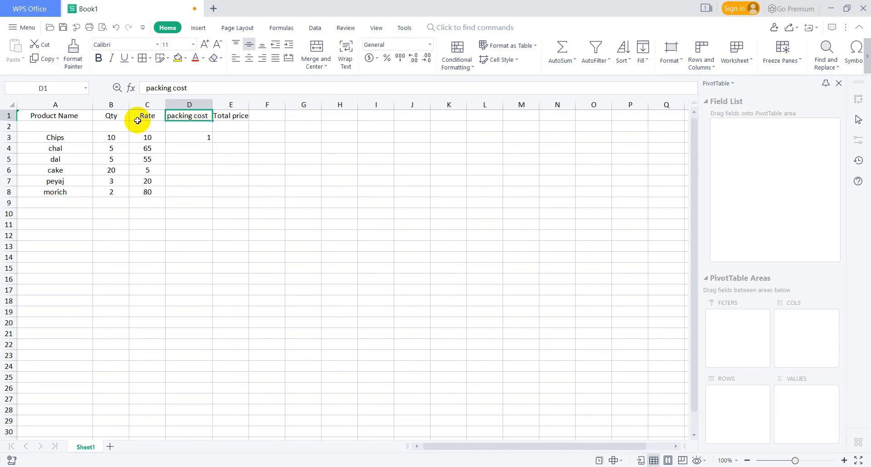
Enter the packing costs 3, 2, 1, 3 and 2 in D4 through D8 for chal, dal, cake, peyaj and morich.
left_click(190, 136)
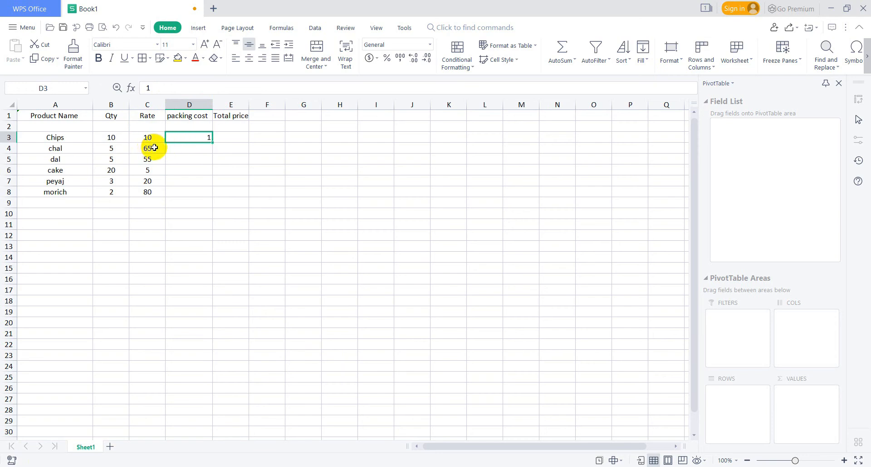
left_click(192, 150)
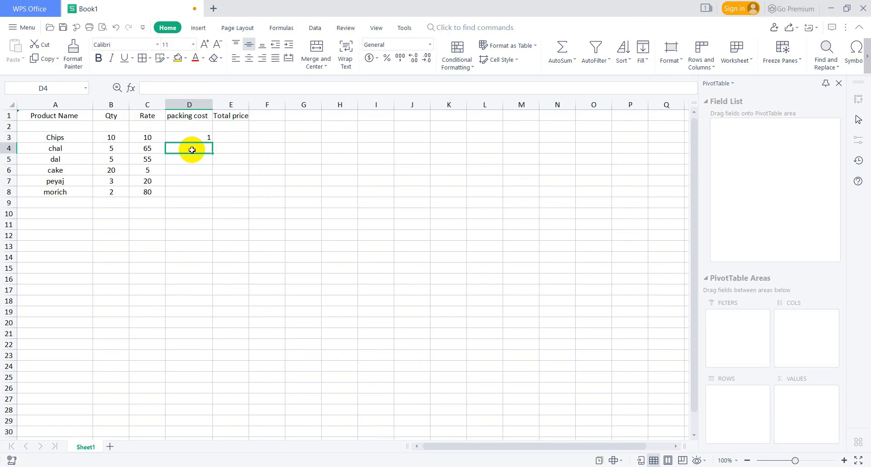
type("3")
left_click(203, 162)
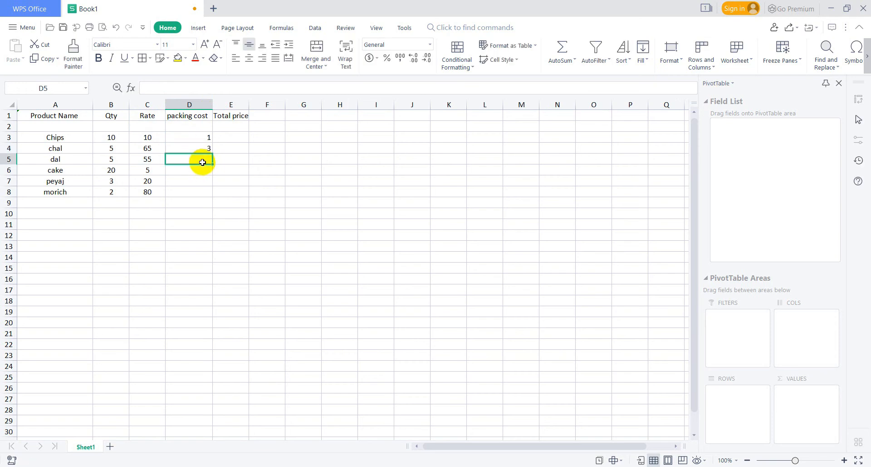
type("5")
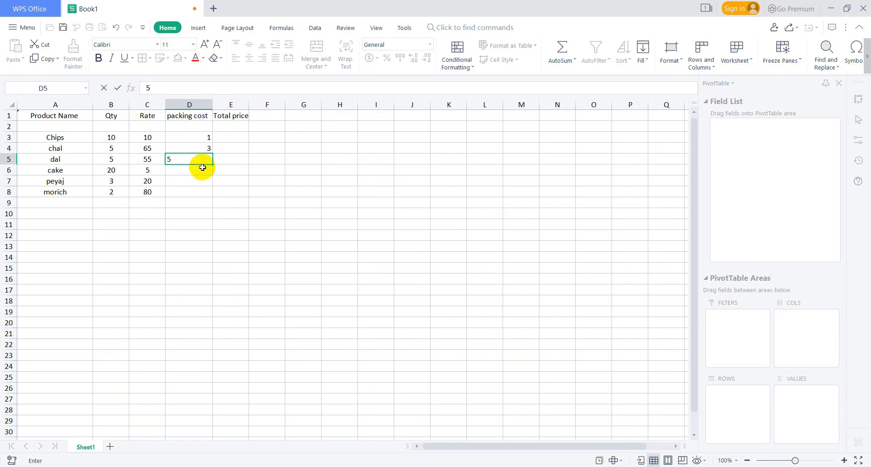
key("BackSpace")
type("2")
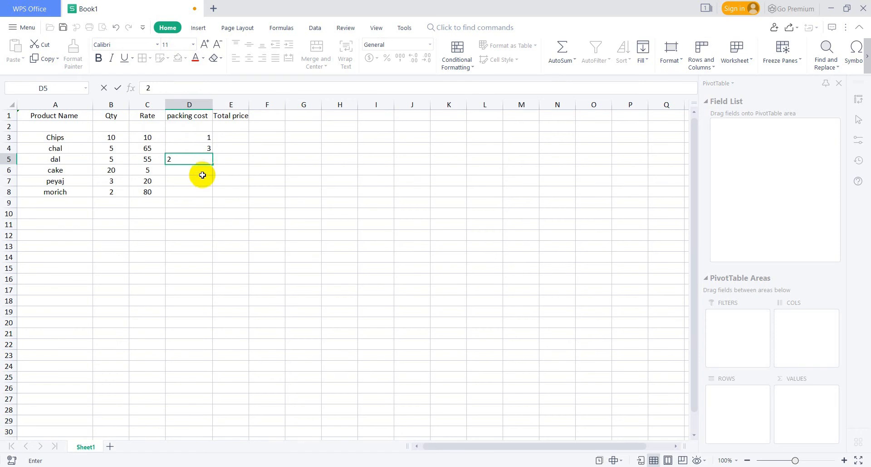
left_click(202, 174)
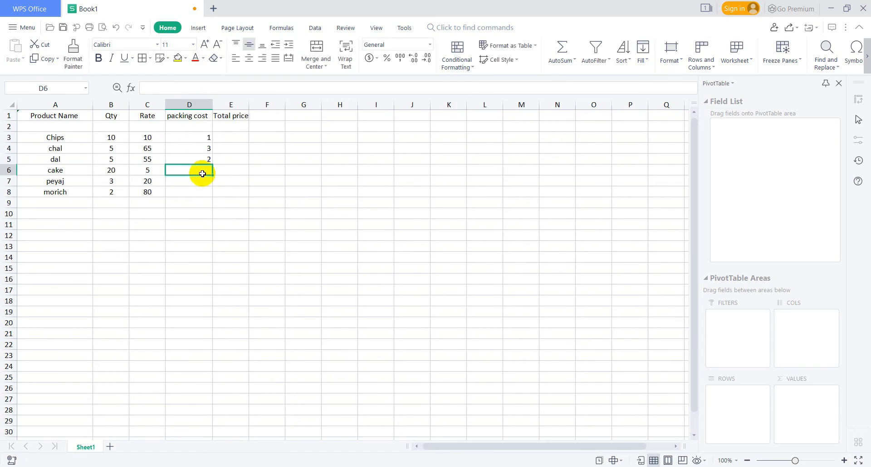
type("1")
left_click(203, 182)
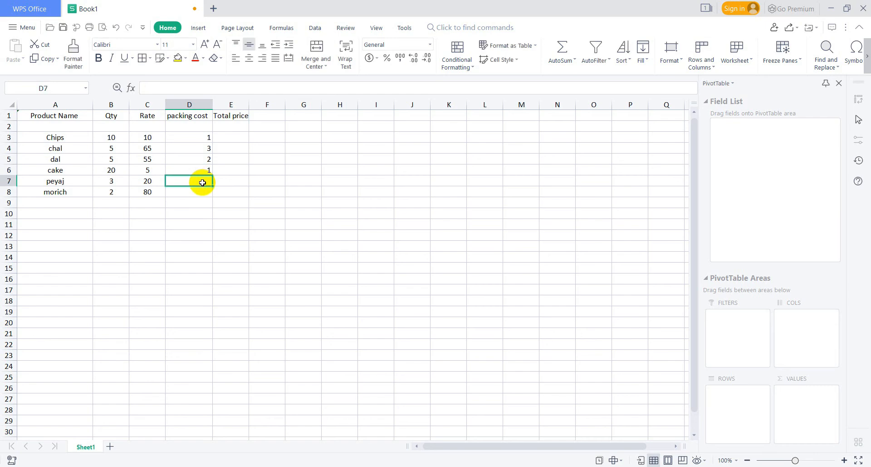
type("3")
left_click(203, 195)
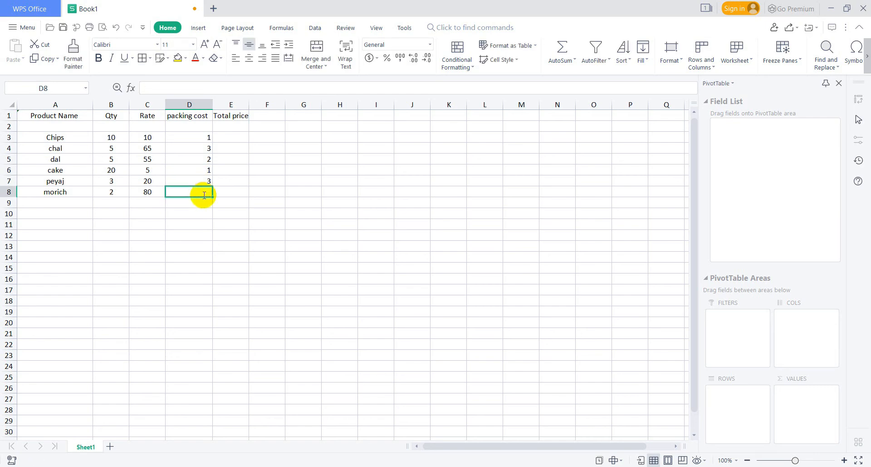
type("2")
left_click(239, 125)
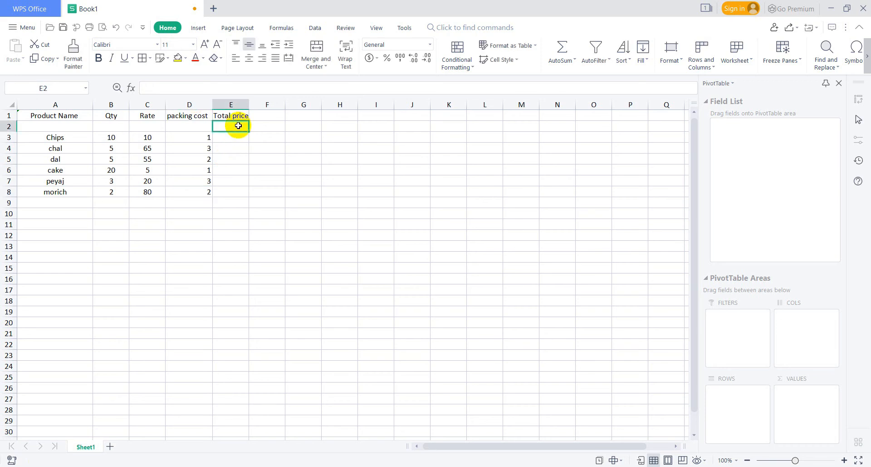
Center the packing cost values in D3:D8 horizontally.
left_click_drag(187, 137, 202, 192)
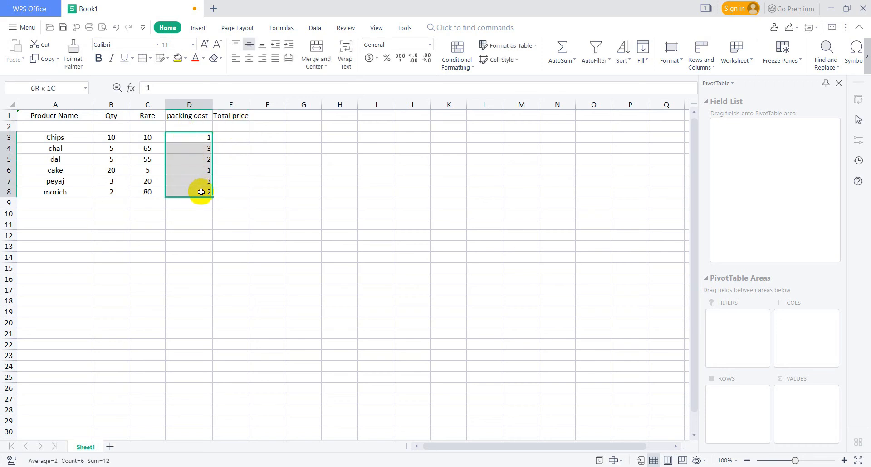
left_click(249, 57)
left_click(230, 127)
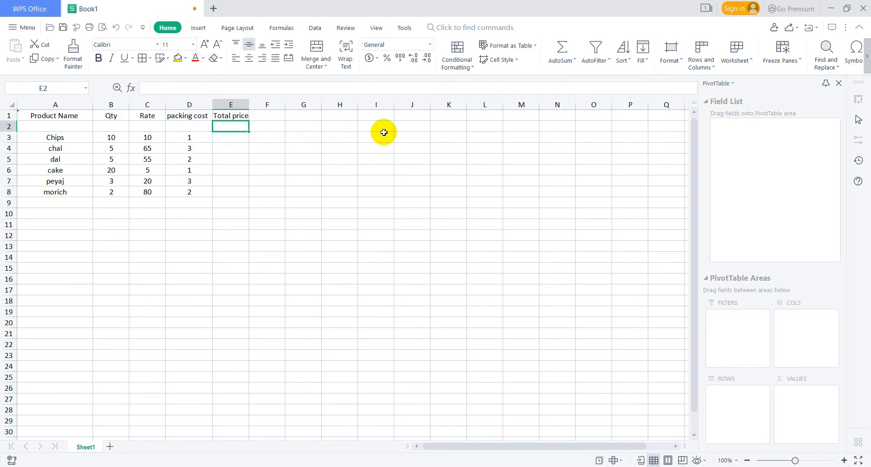
Calculate the Chips total price in E3 with the PRODUCT function over the range B3:D3.
left_click(221, 139)
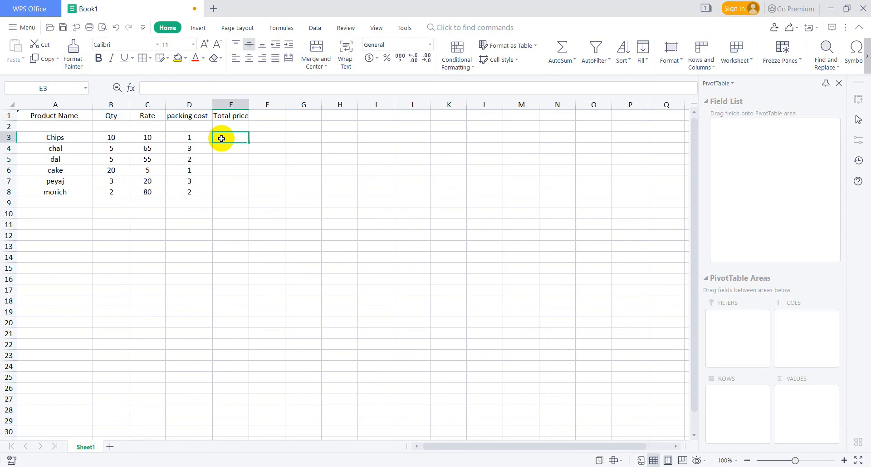
double_click(221, 138)
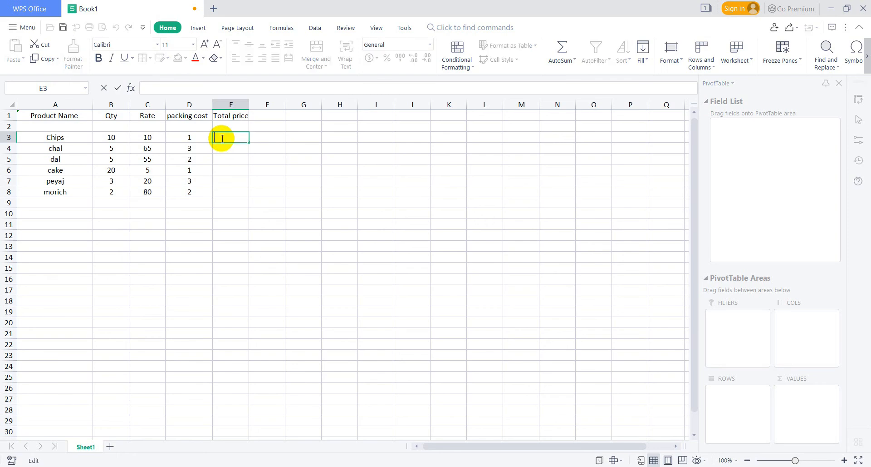
type("=pr")
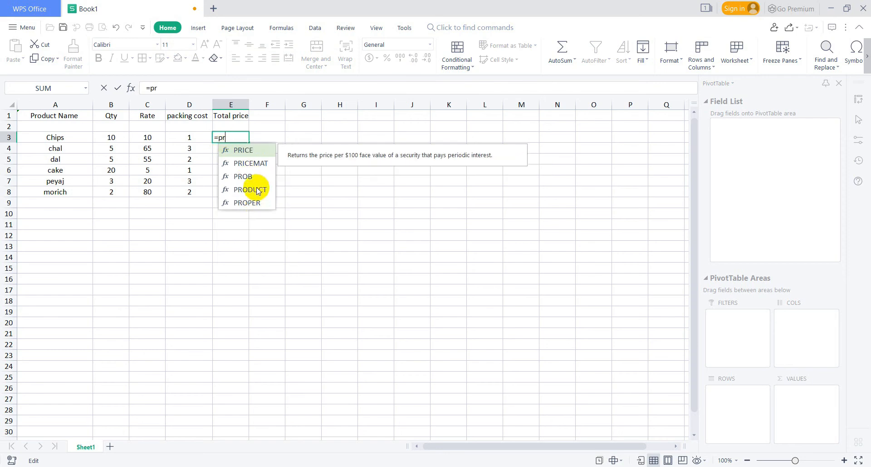
type("oduct")
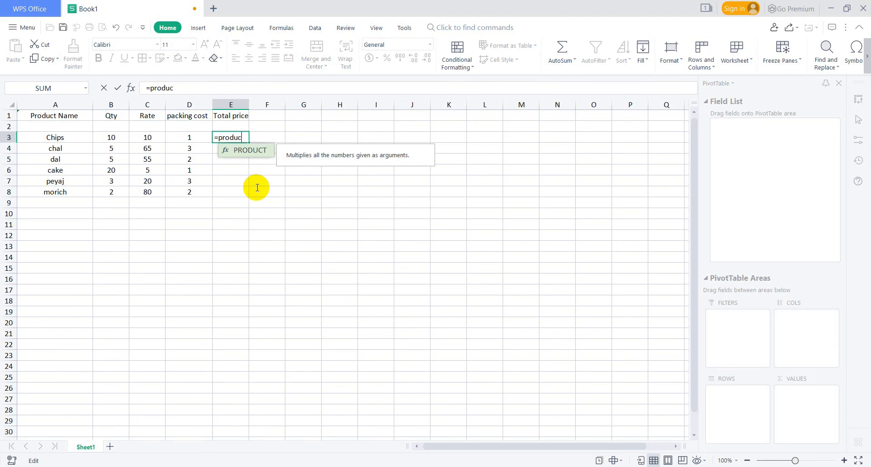
double_click(265, 150)
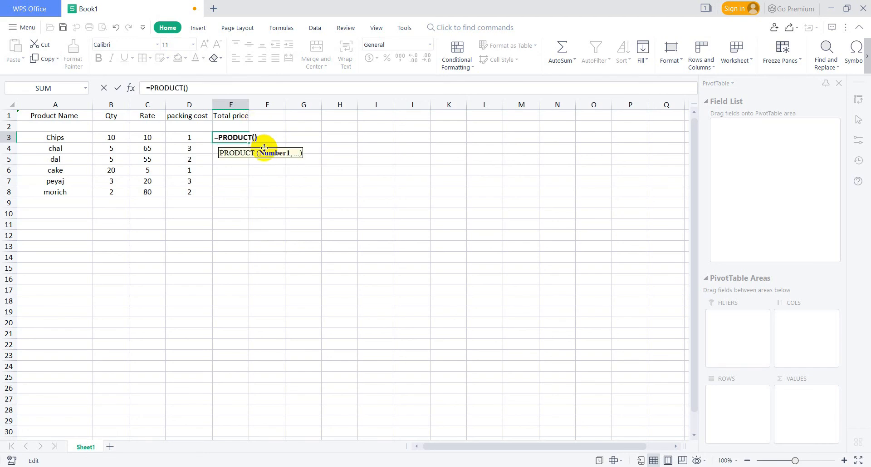
left_click(111, 136)
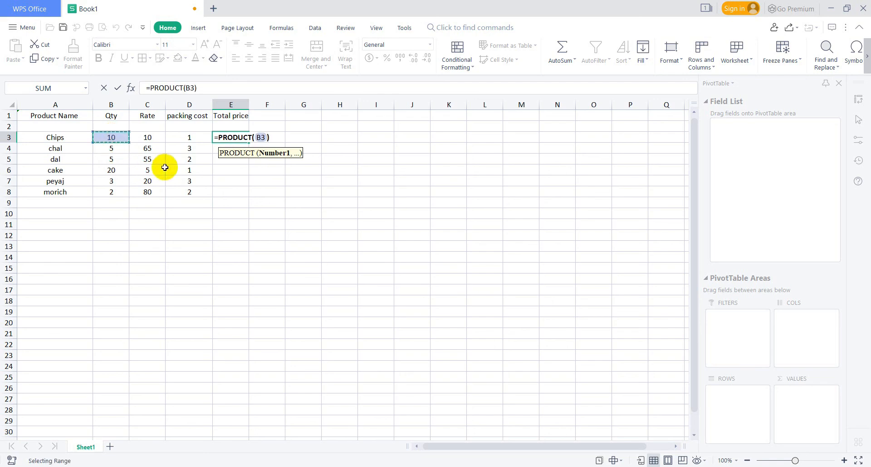
left_click_drag(115, 136, 189, 134)
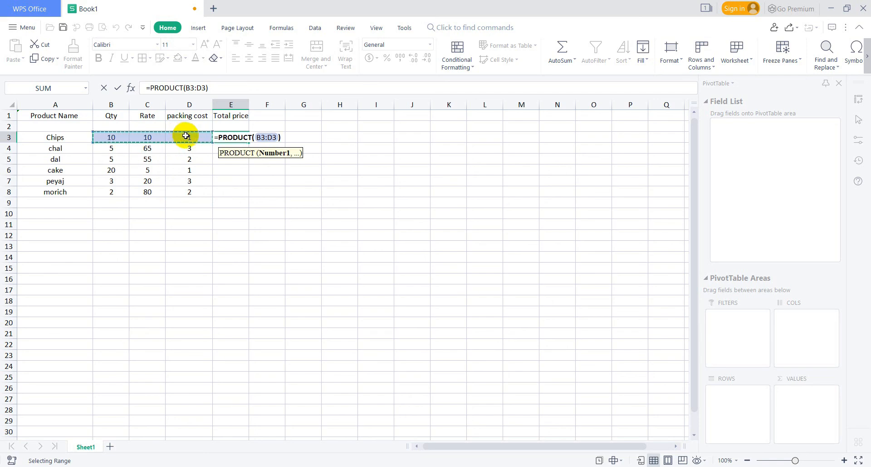
left_click(272, 136)
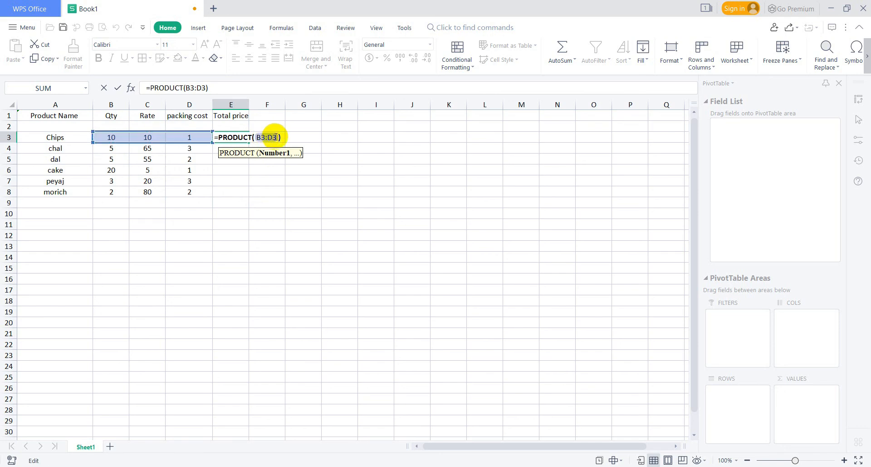
key("BackSpace")
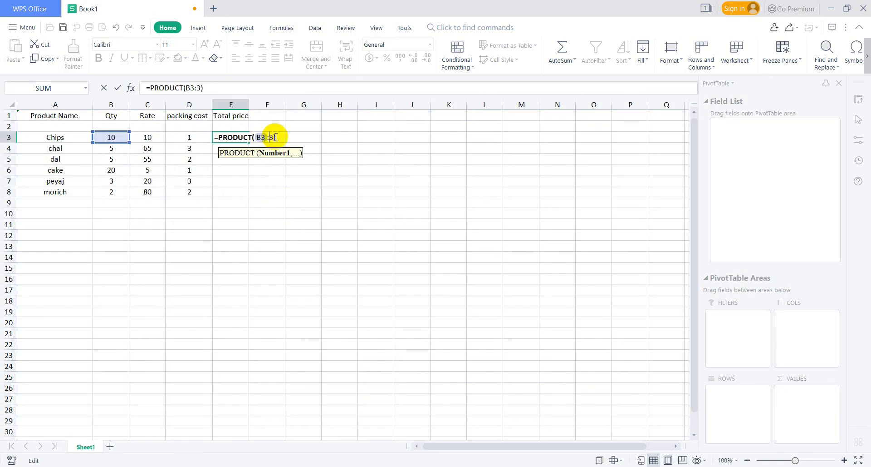
type("d")
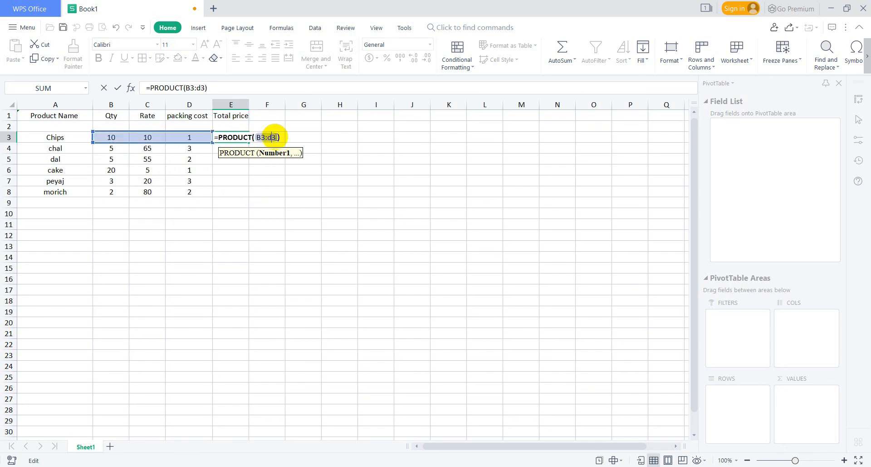
key("Return")
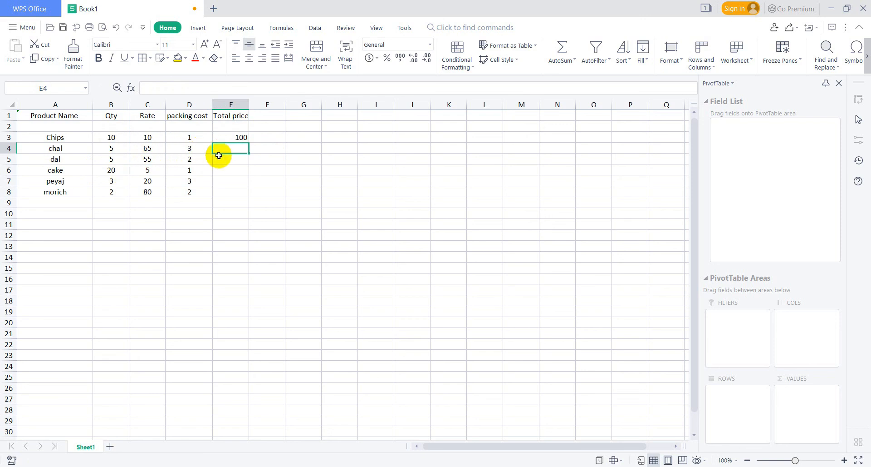
Fill the PRODUCT formula from E3 down through E8 for the remaining products.
left_click(233, 135)
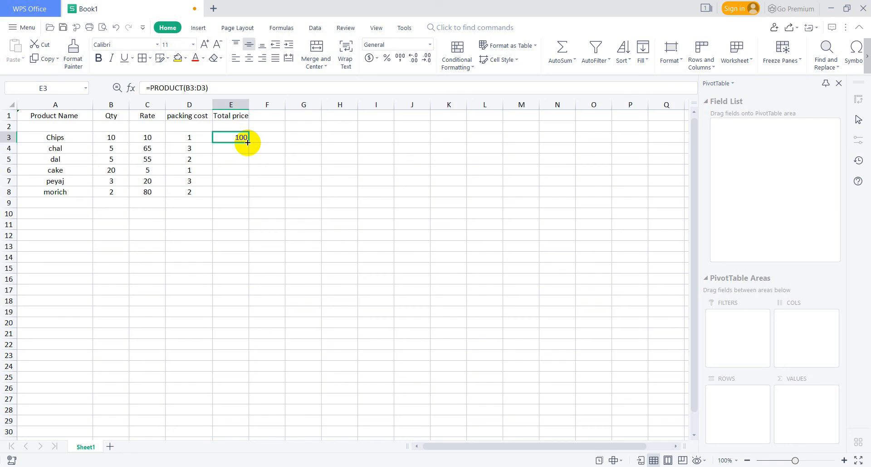
left_click_drag(248, 143, 262, 191)
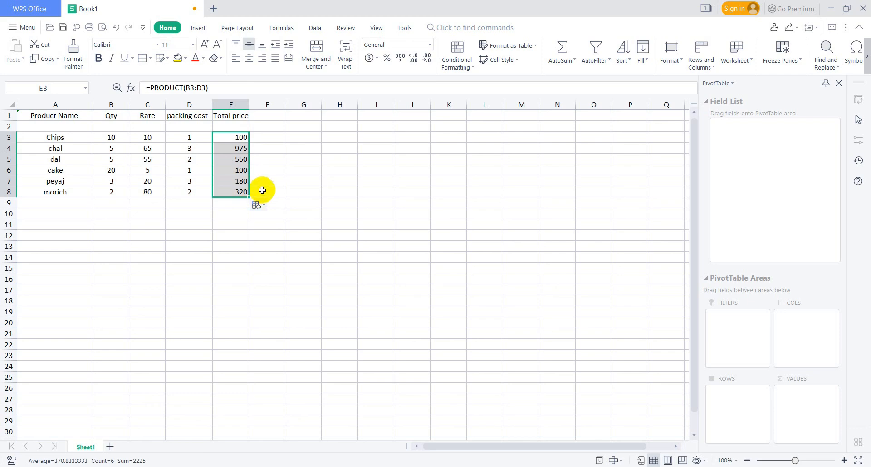